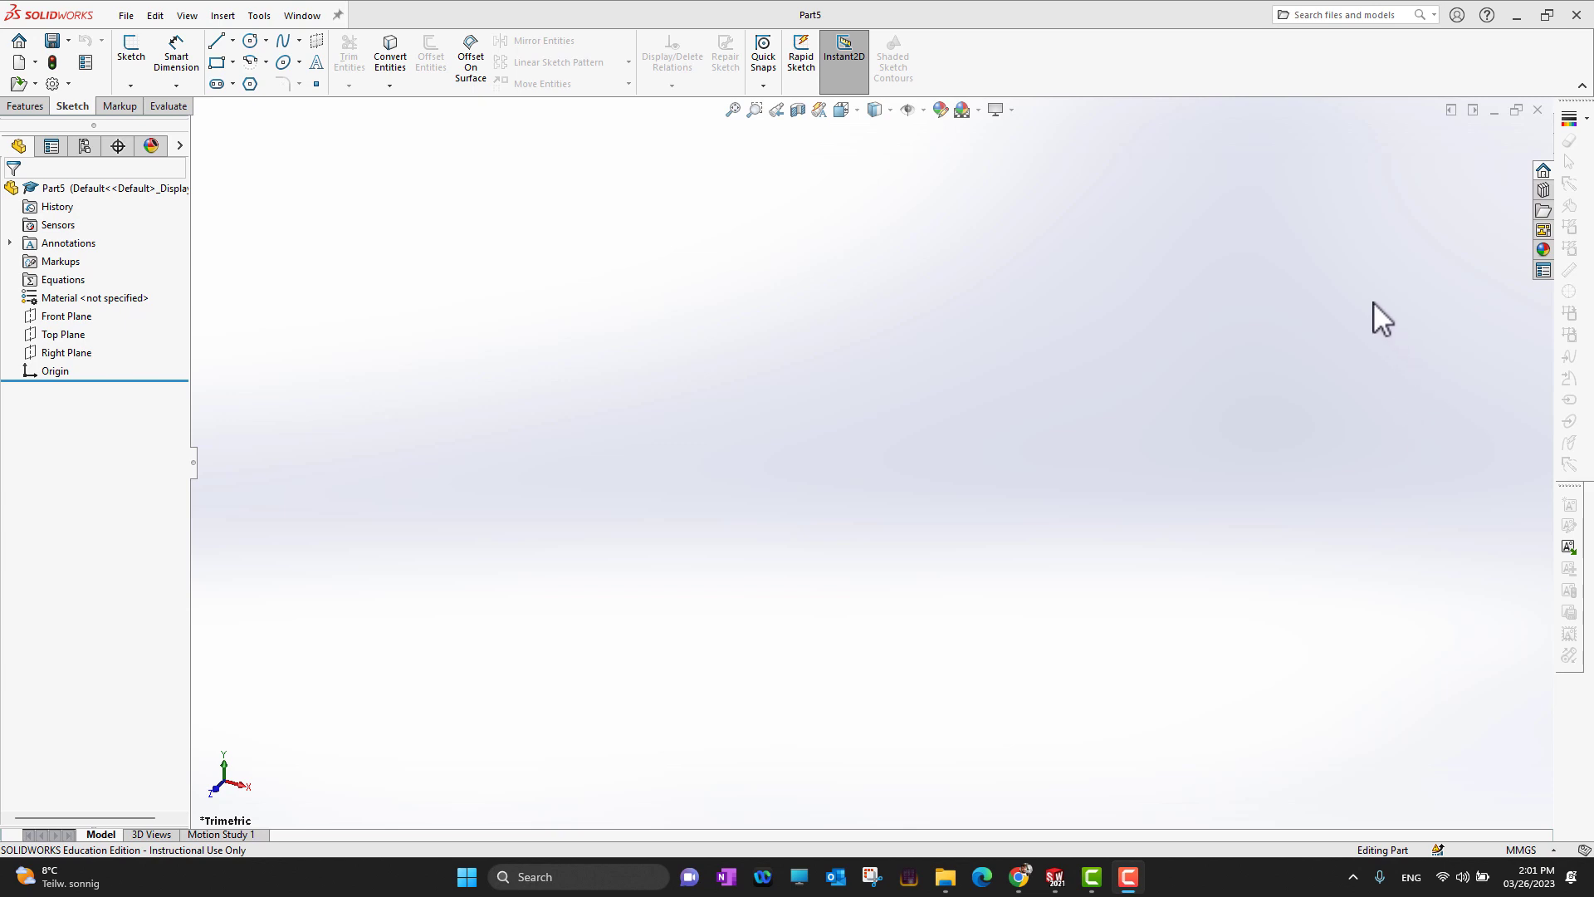
Select the Front Plane and start Sketch1 on it
{"action": "left_click", "coordinate": [63, 319]}
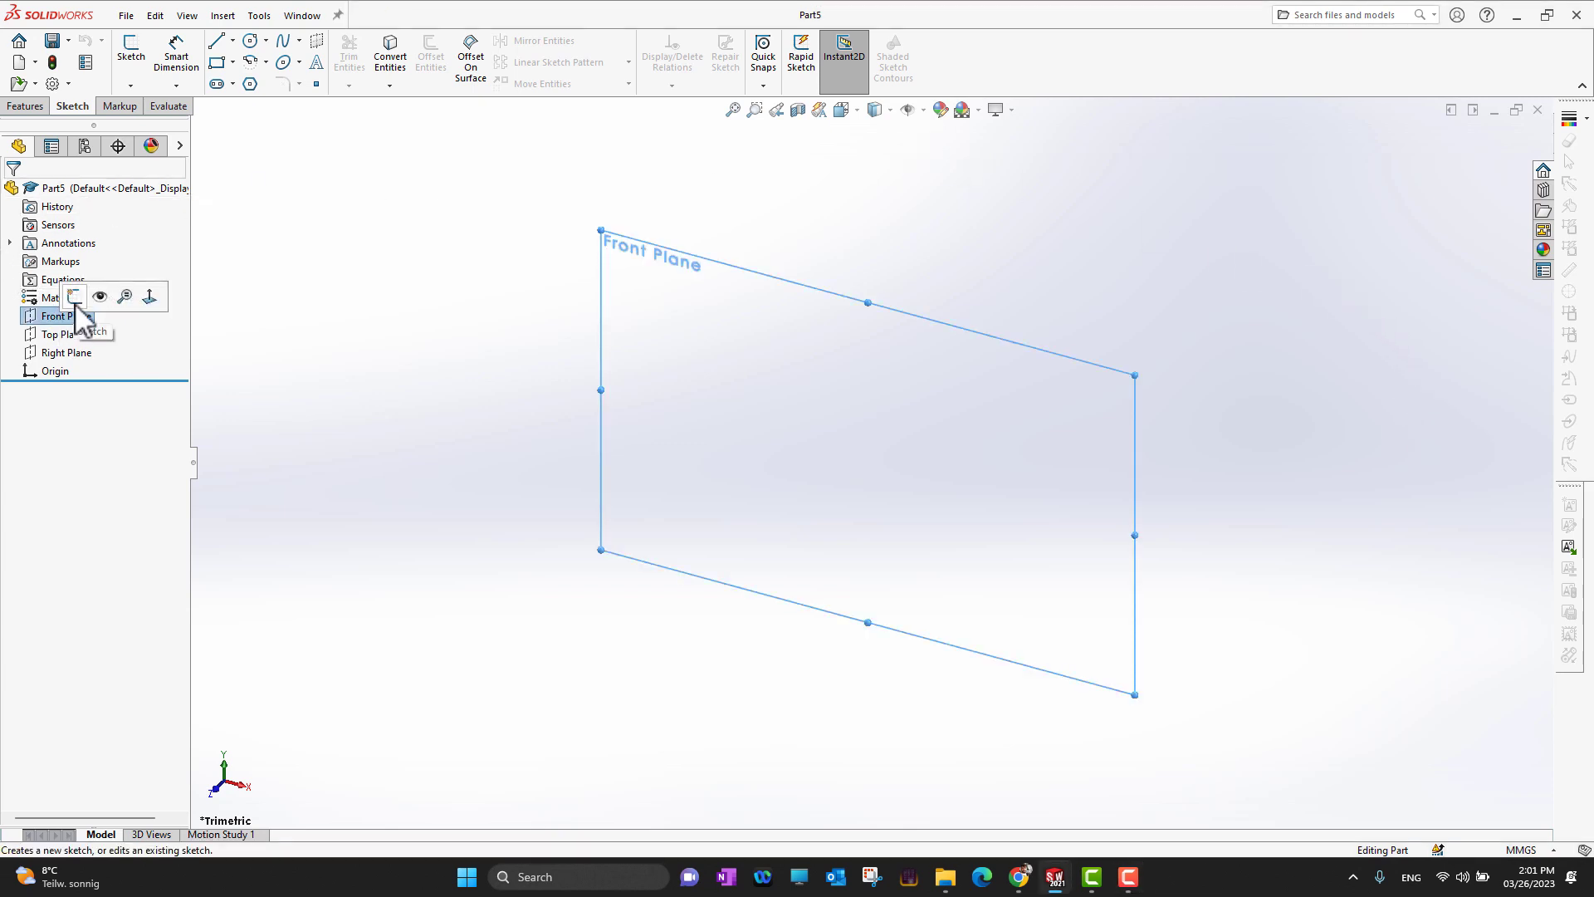
{"action": "left_click", "coordinate": [75, 296]}
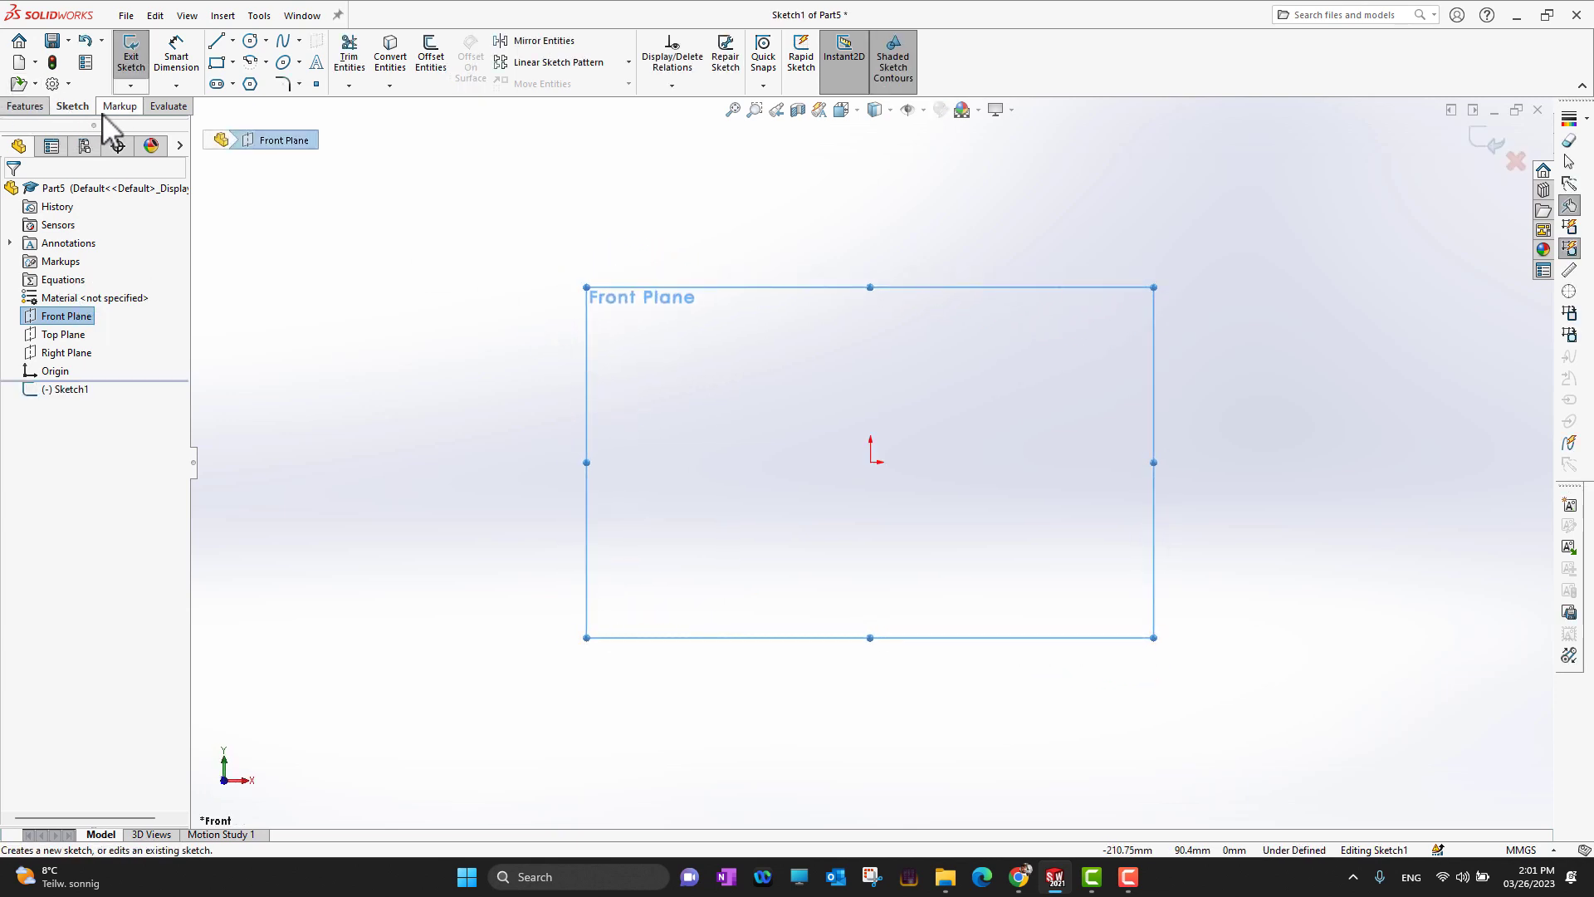
Draw a 3-sided polygon triangle with a circumscribed construction circle
{"action": "left_click", "coordinate": [250, 83]}
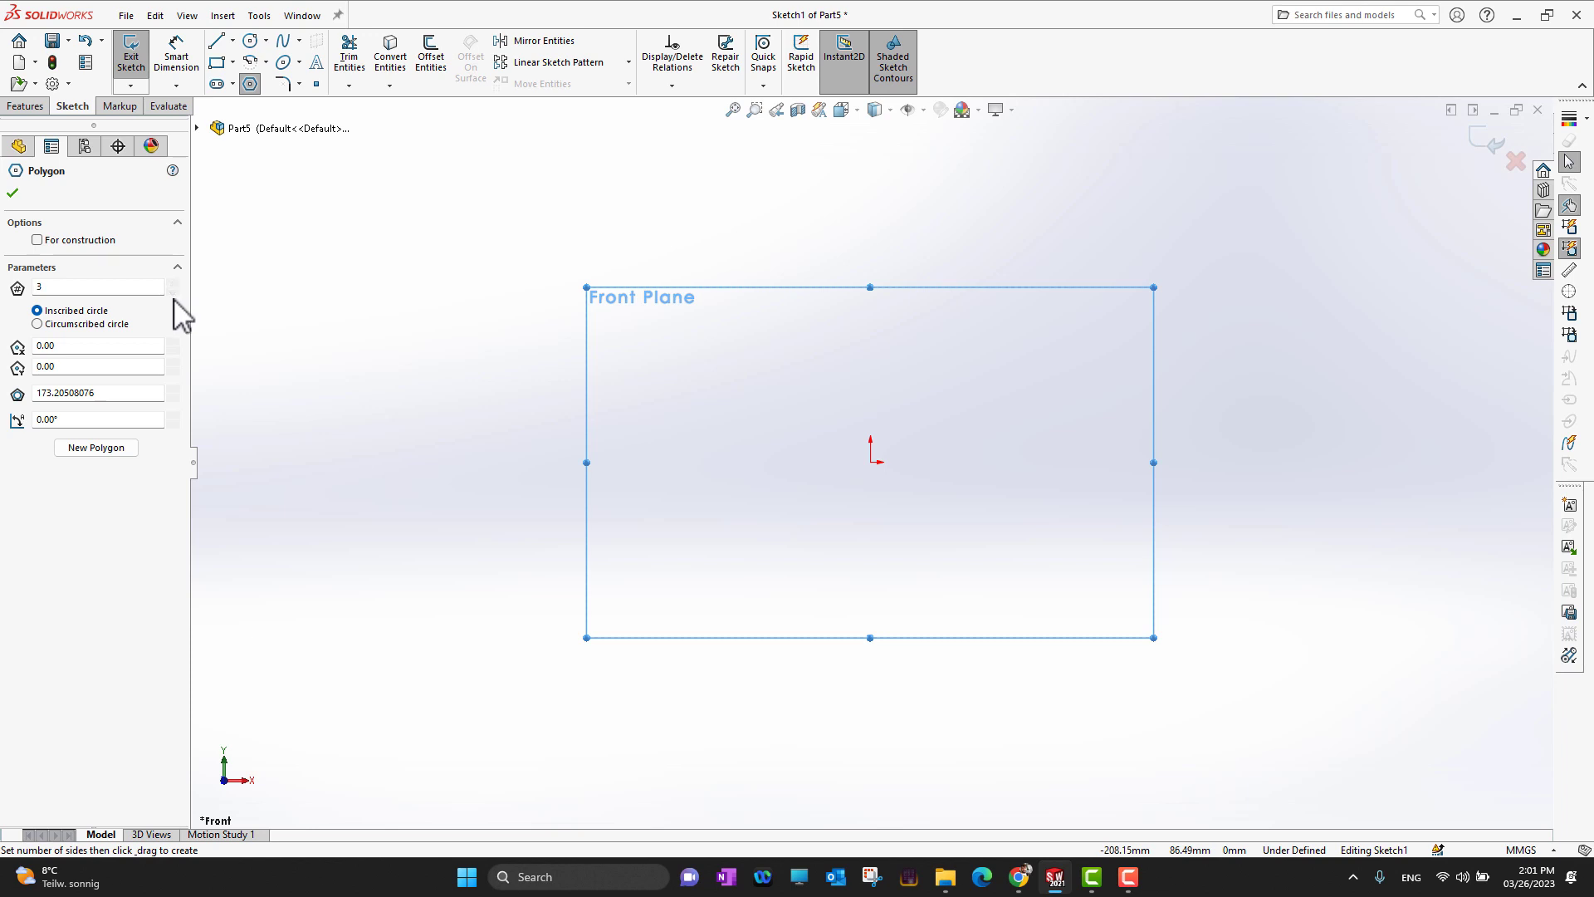
{"action": "mouse_move", "coordinate": [525, 309]}
{"action": "left_mouse_down"}
{"action": "mouse_move", "coordinate": [631, 382]}
{"action": "mouse_move", "coordinate": [668, 369]}
{"action": "mouse_move", "coordinate": [664, 397]}
{"action": "mouse_move", "coordinate": [698, 390]}
{"action": "mouse_move", "coordinate": [696, 404]}
{"action": "left_mouse_up"}
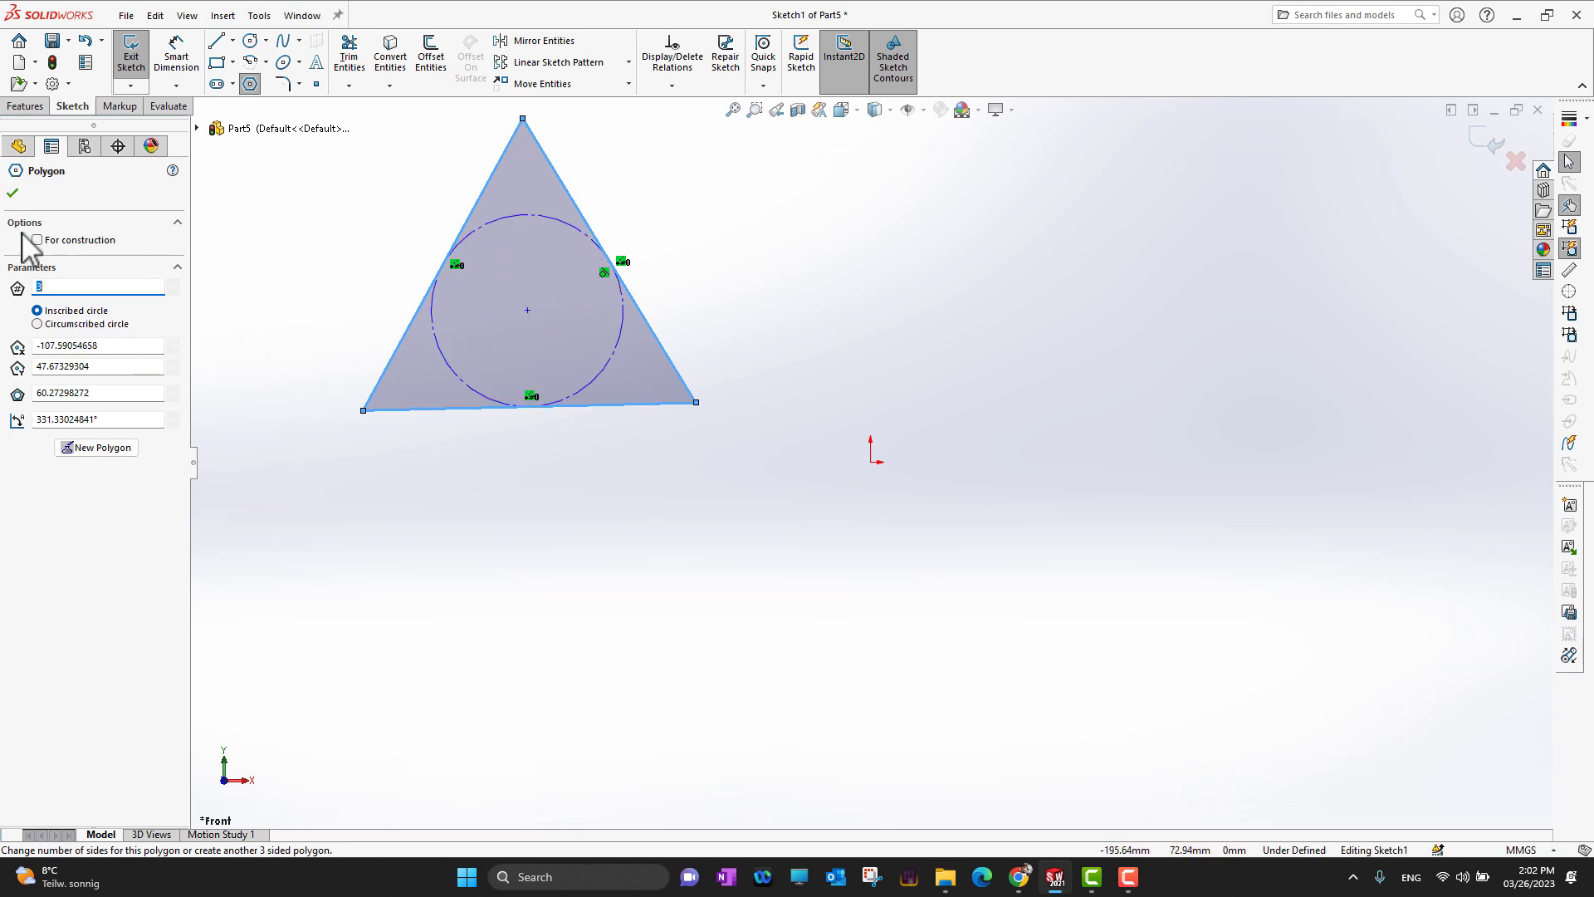
{"action": "left_click", "coordinate": [60, 325]}
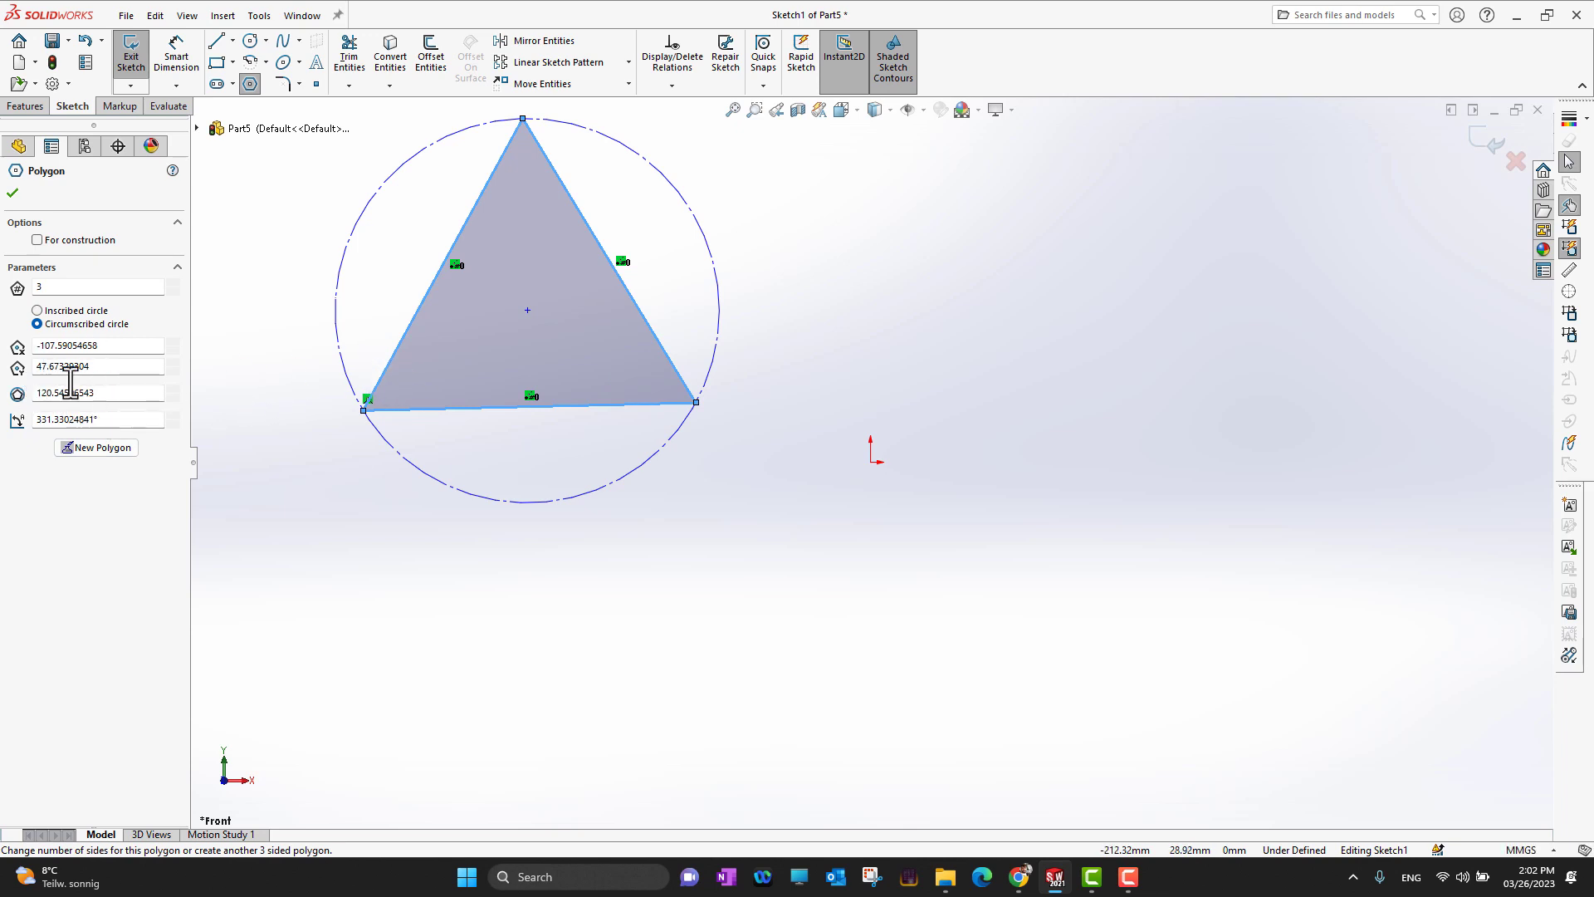
{"action": "left_click", "coordinate": [13, 195]}
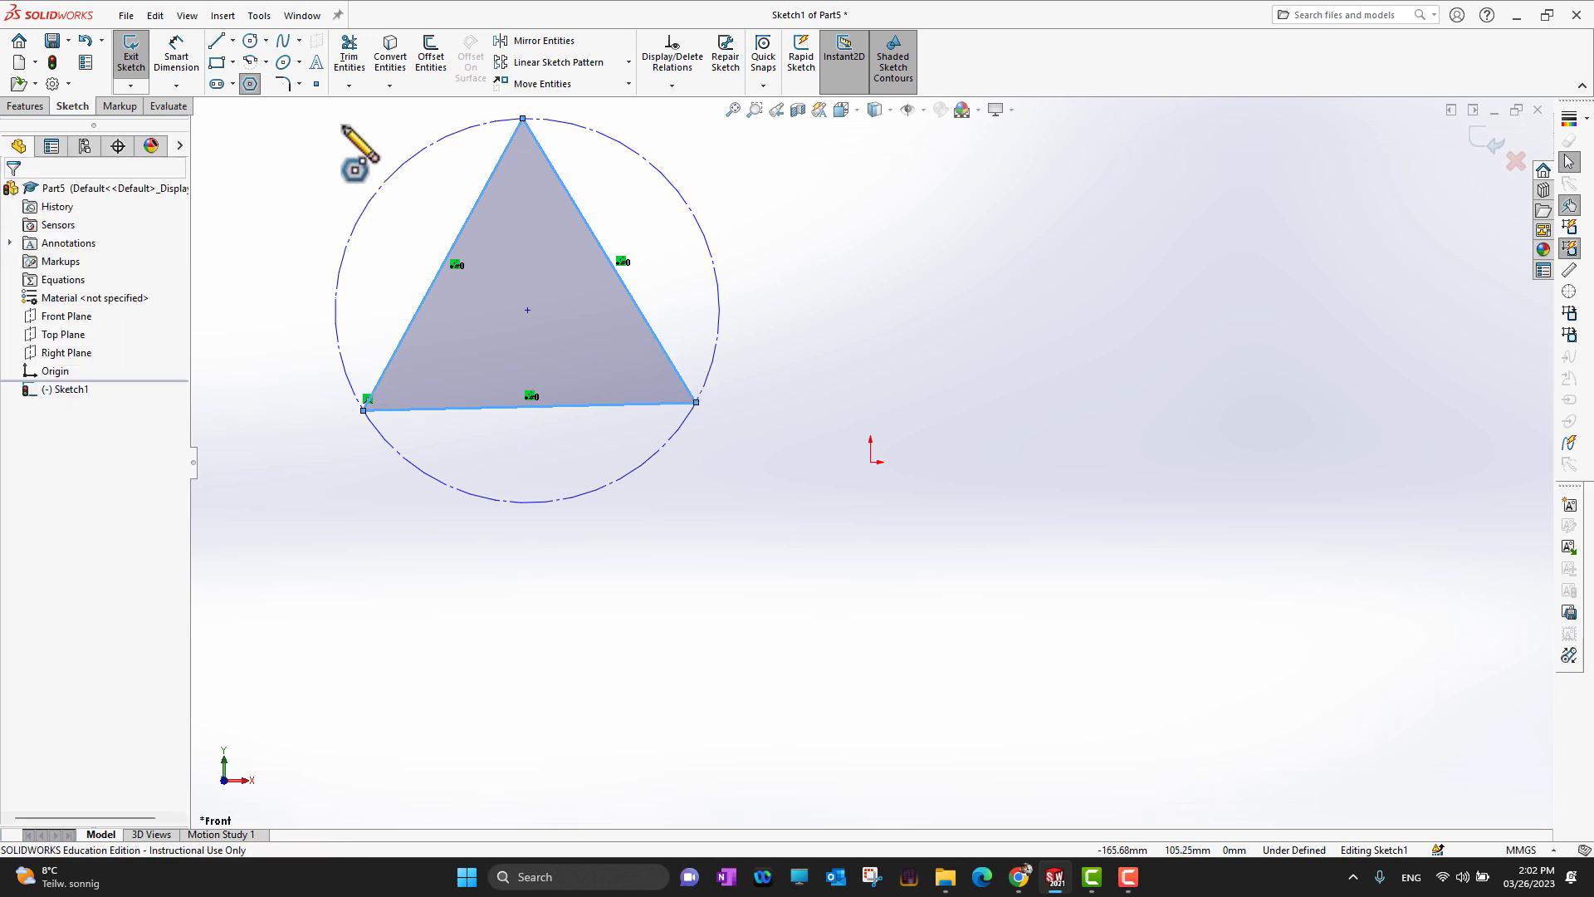
Dimension the triangle's construction circle with a 100 mm diameter
{"action": "left_click", "coordinate": [181, 65]}
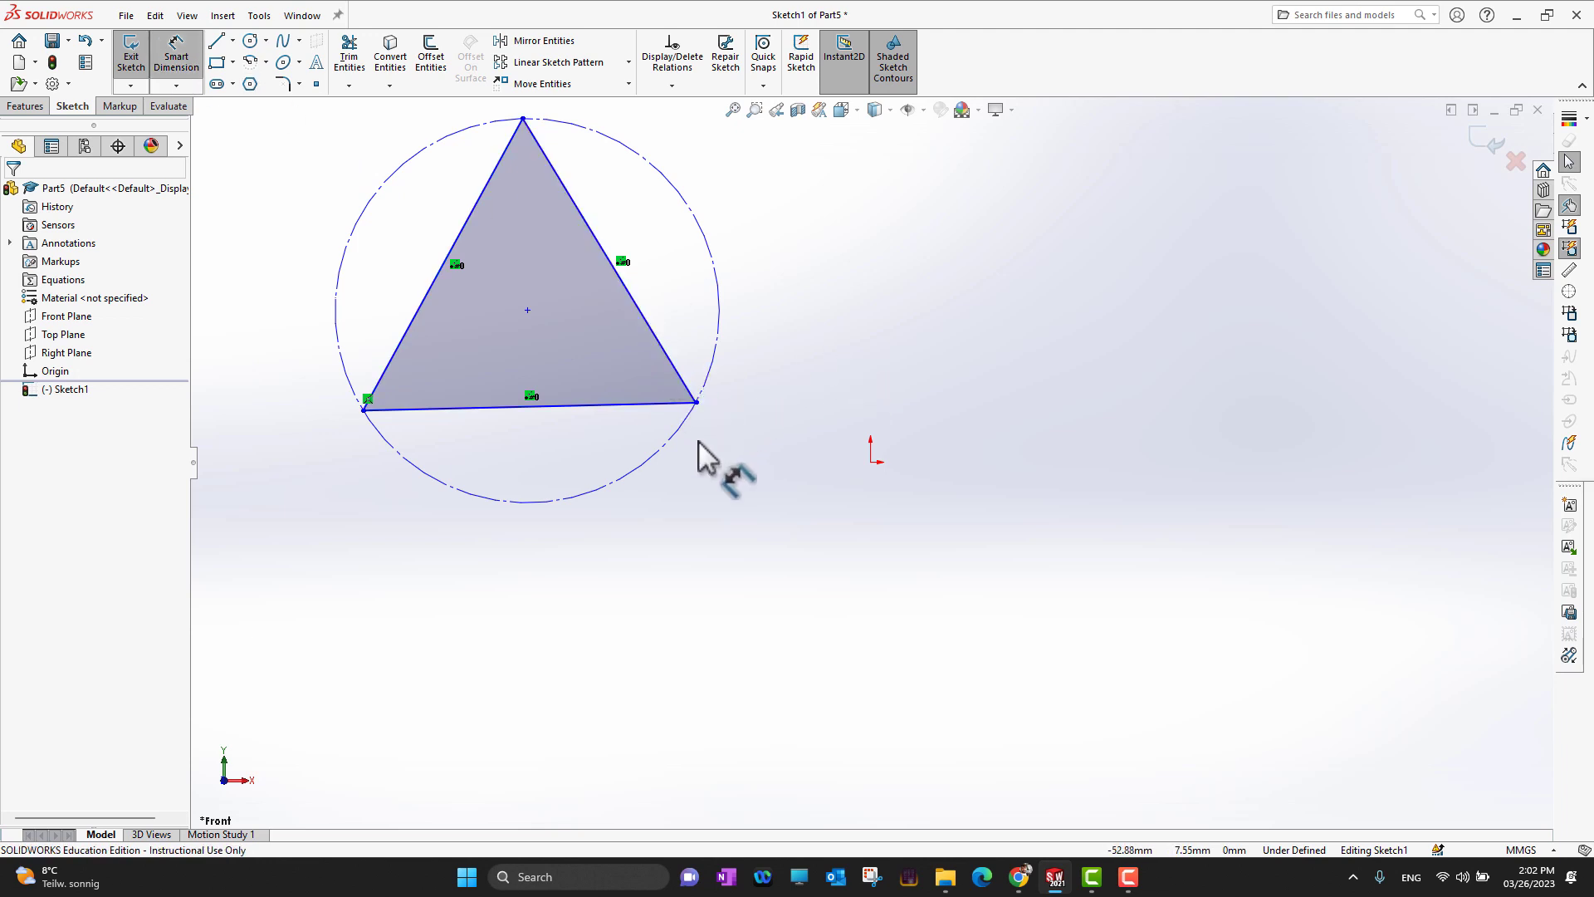
{"action": "left_click", "coordinate": [645, 470]}
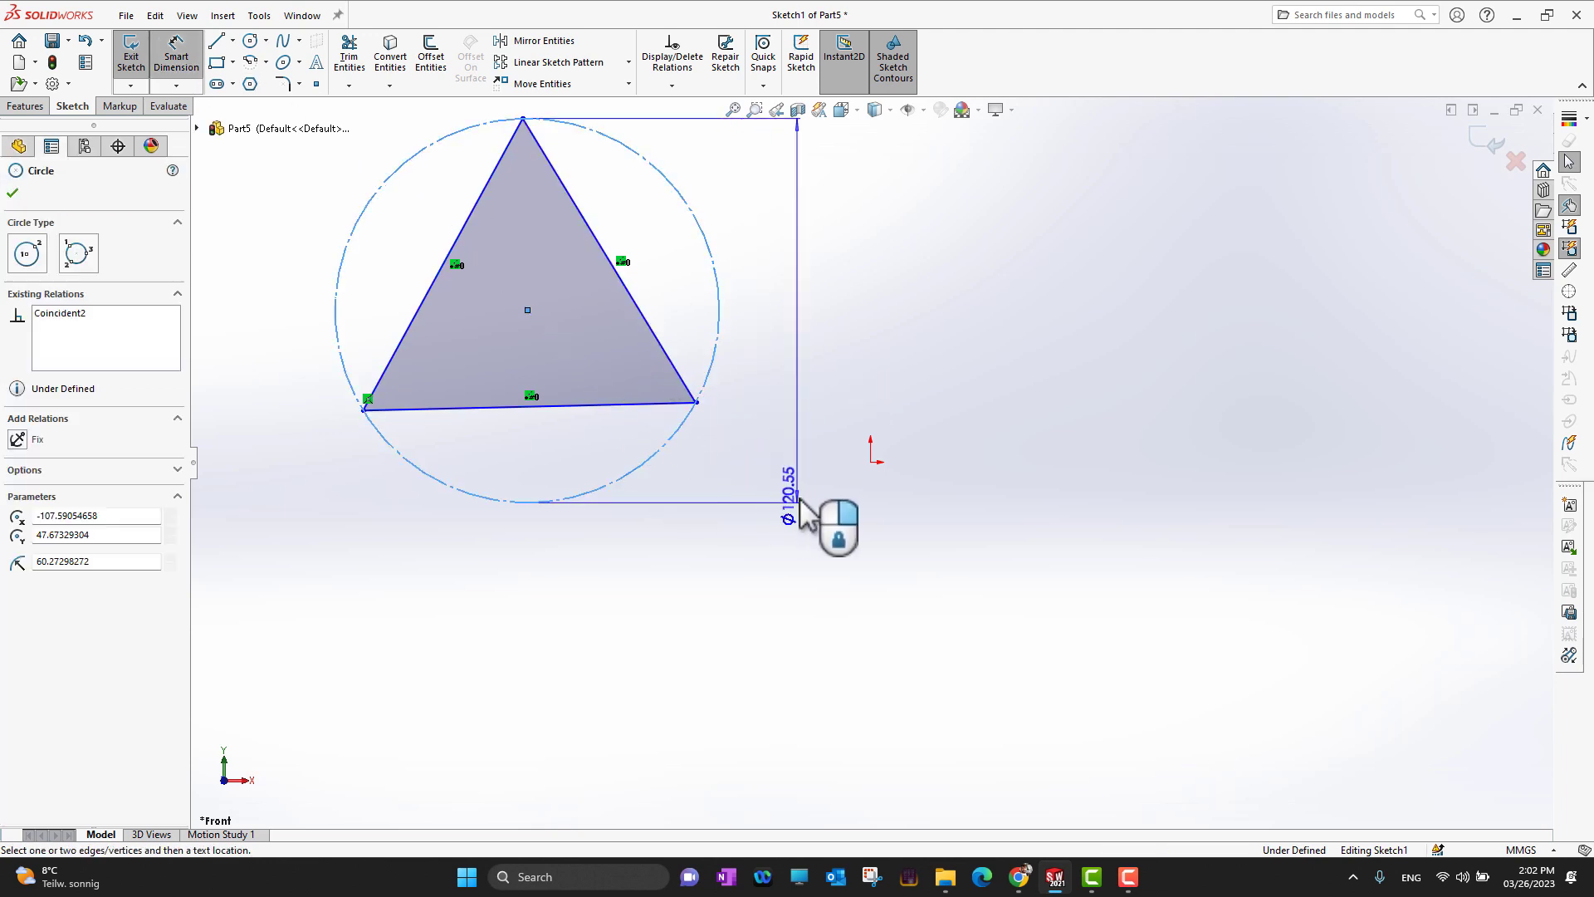
{"action": "left_click", "coordinate": [812, 502]}
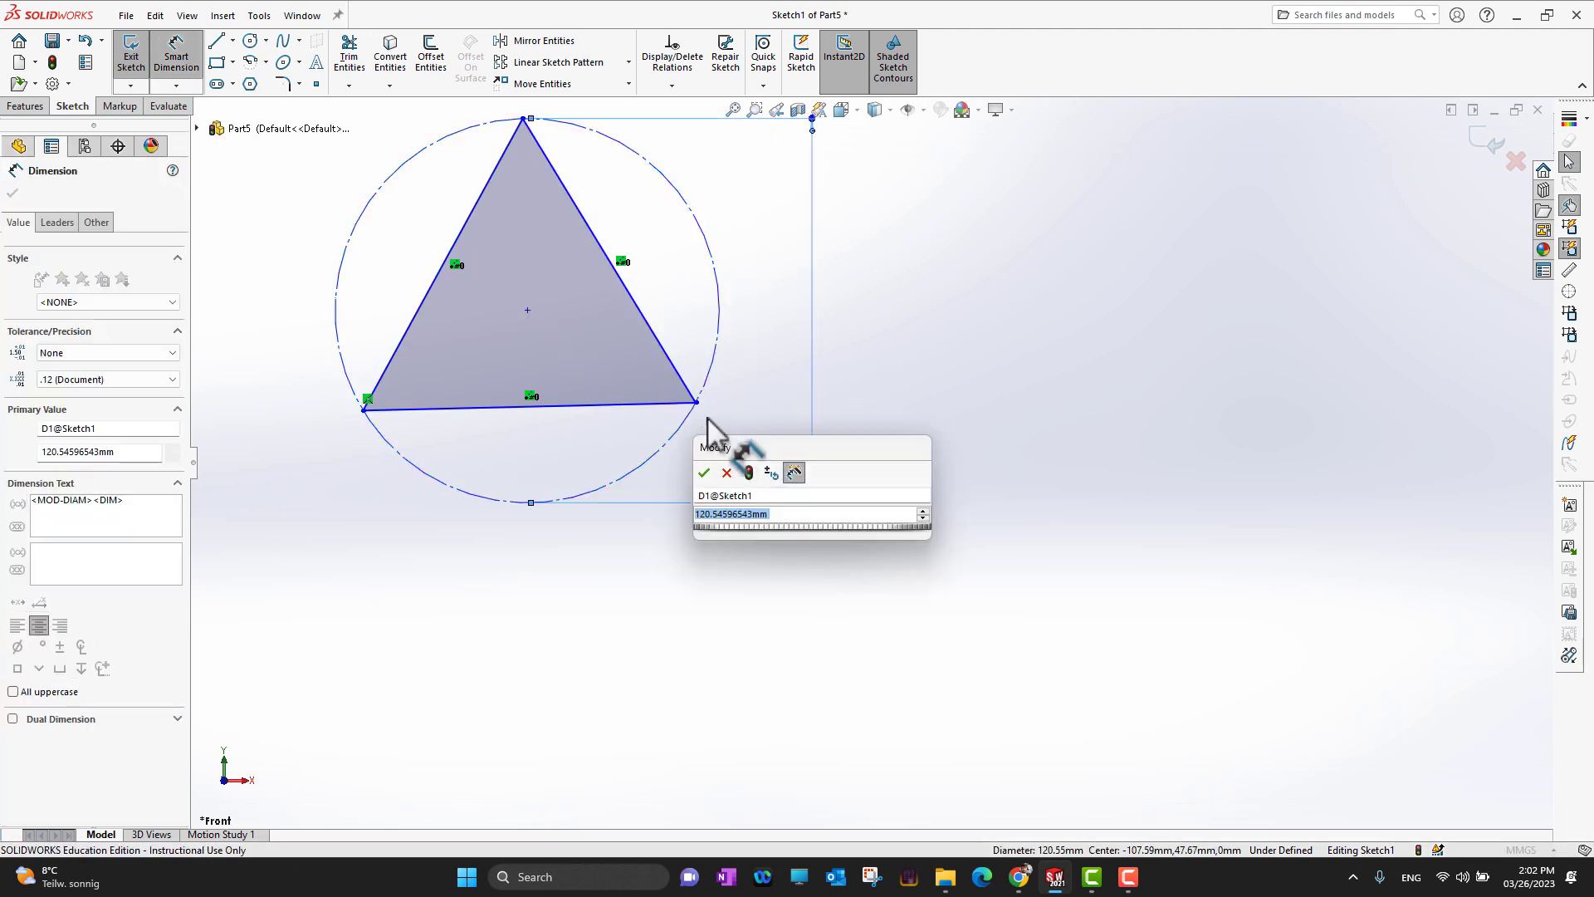
{"action": "type", "text": "100"}
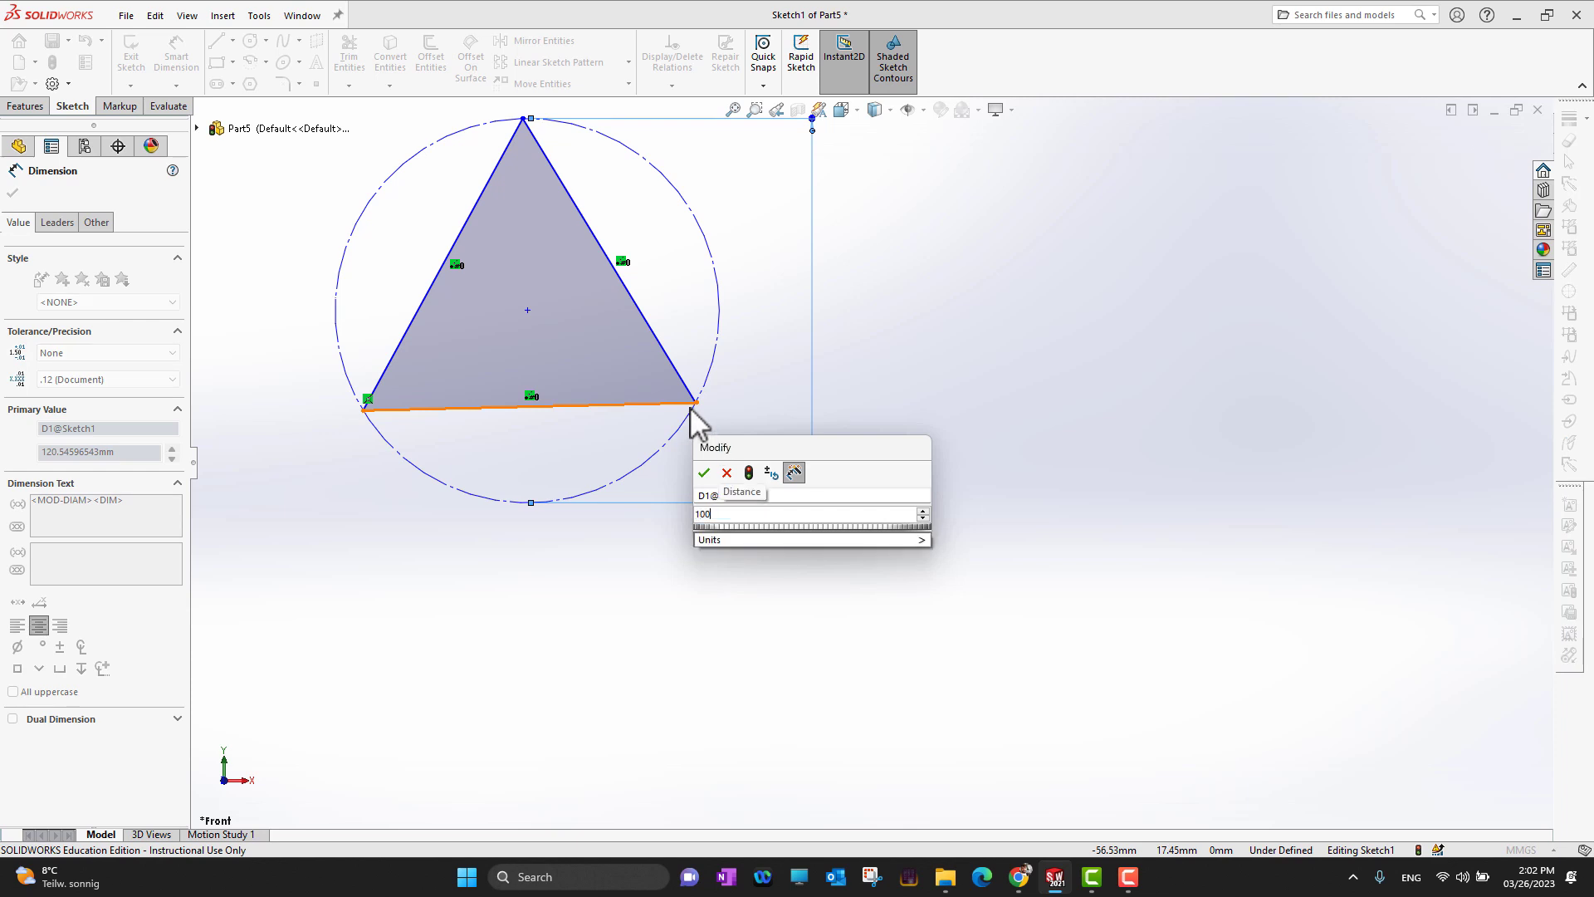
{"action": "key", "text": "Return"}
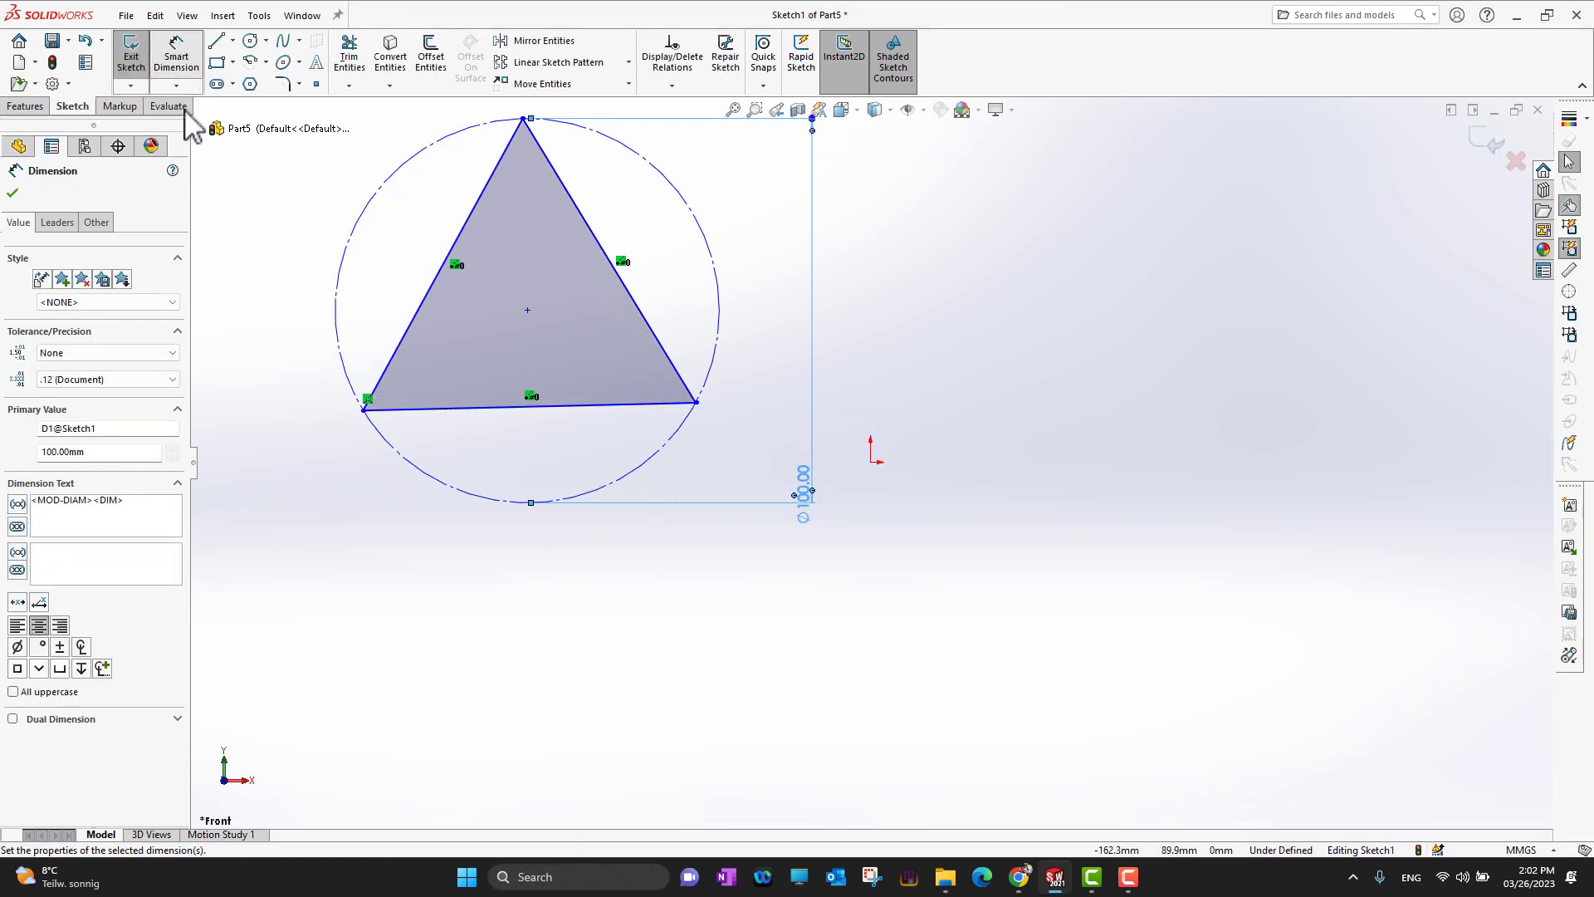
{"action": "left_click", "coordinate": [834, 465]}
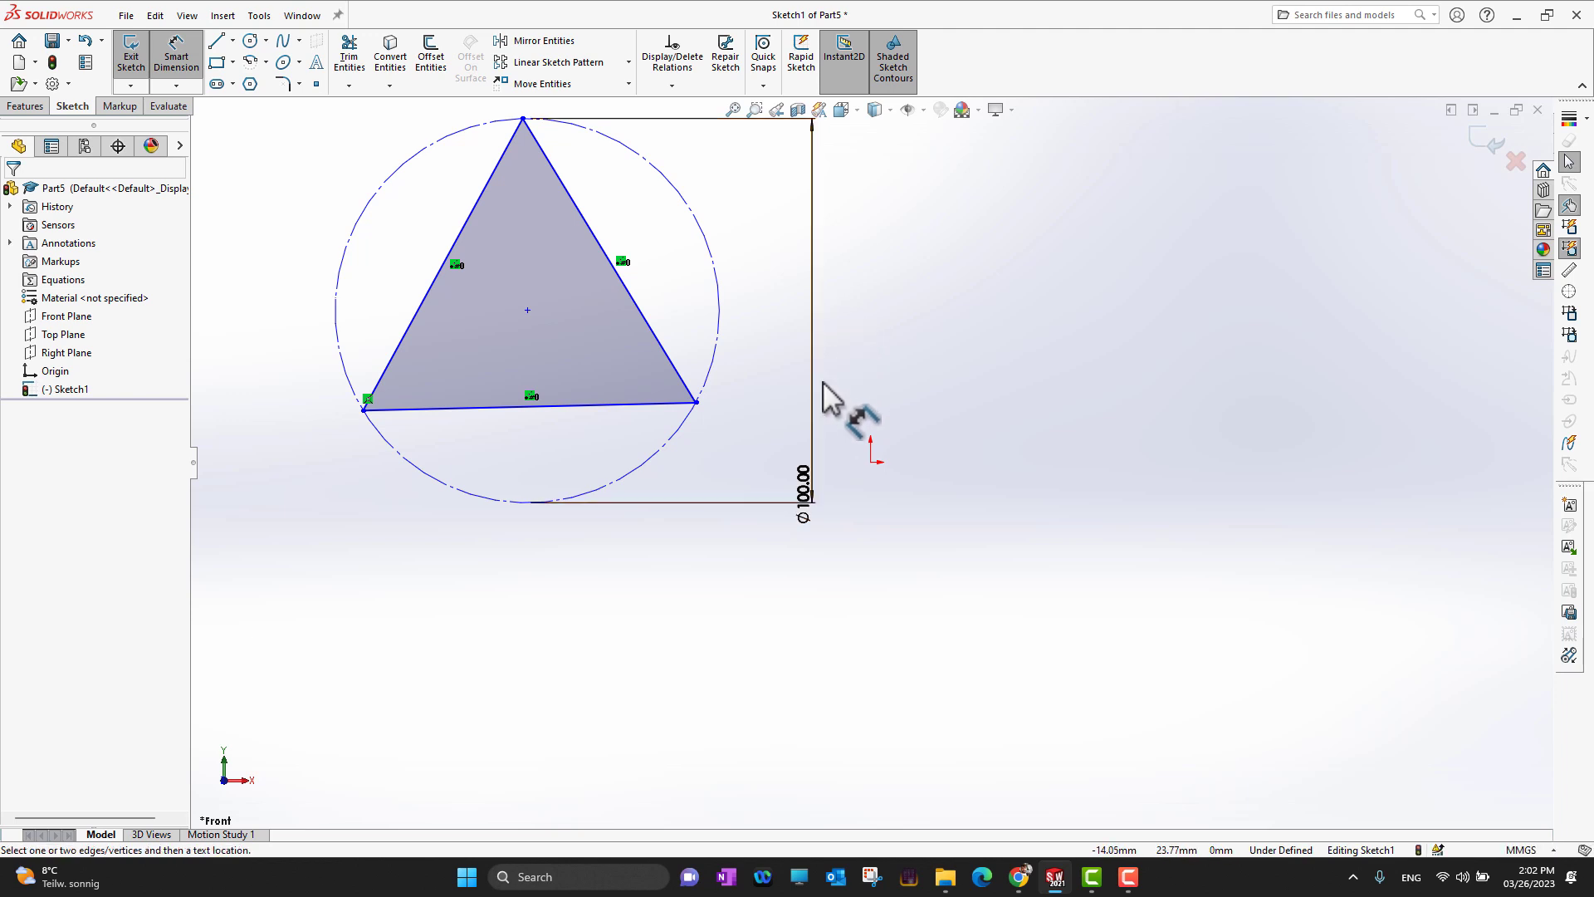
Move the Ø100 label up, try clearing its value, dismiss the warning, and reselect it
{"action": "left_click", "coordinate": [805, 490]}
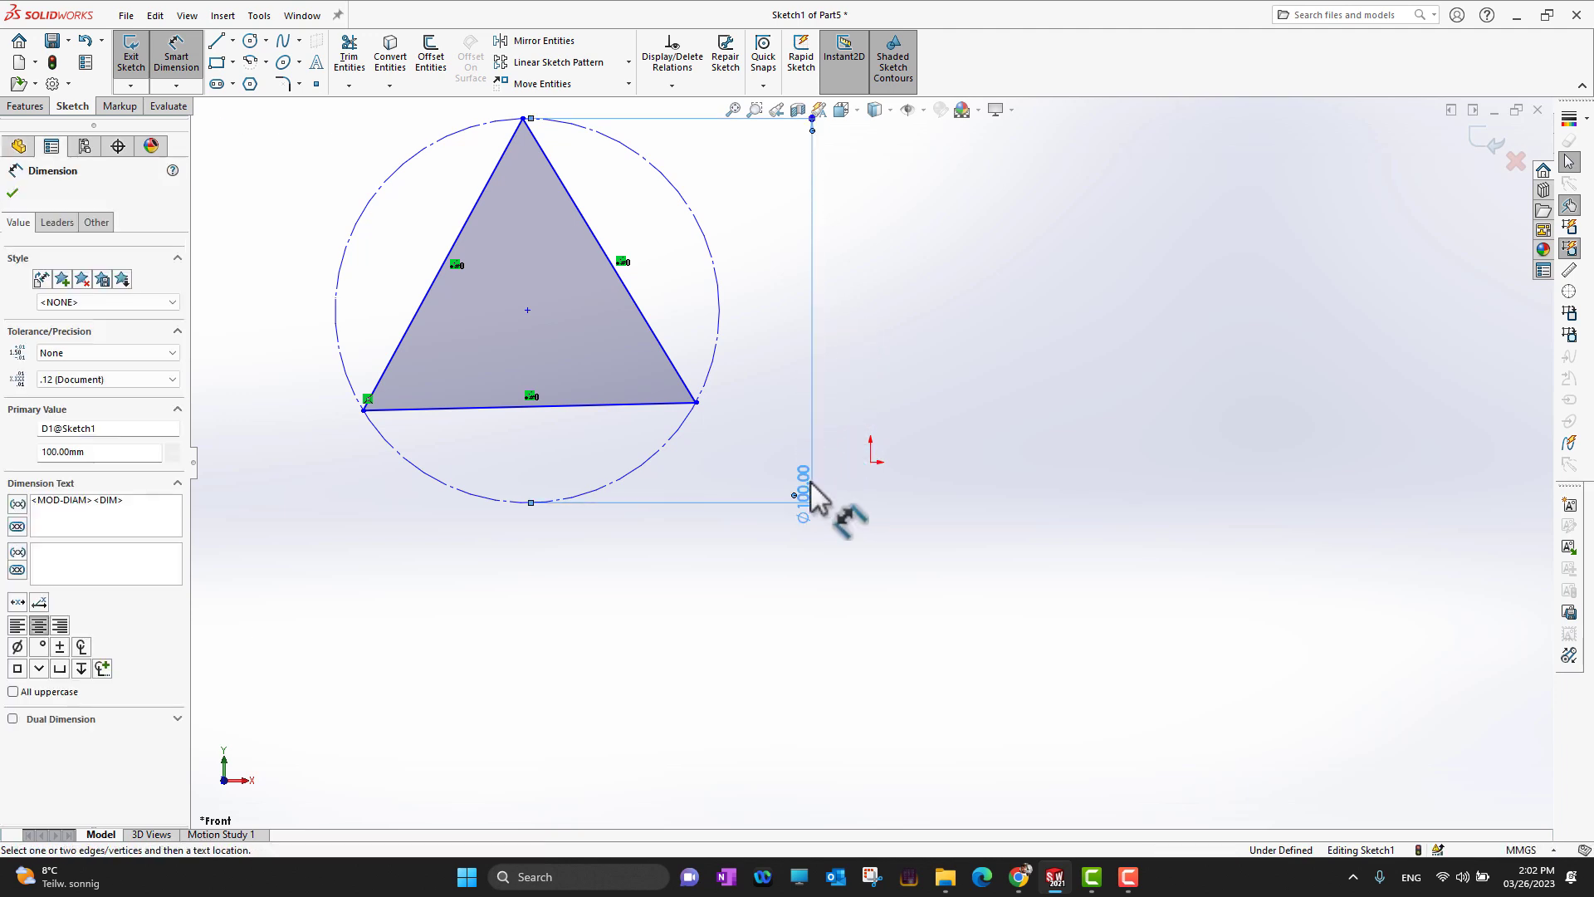
{"action": "left_click_drag", "start_coordinate": [810, 498], "coordinate": [810, 316]}
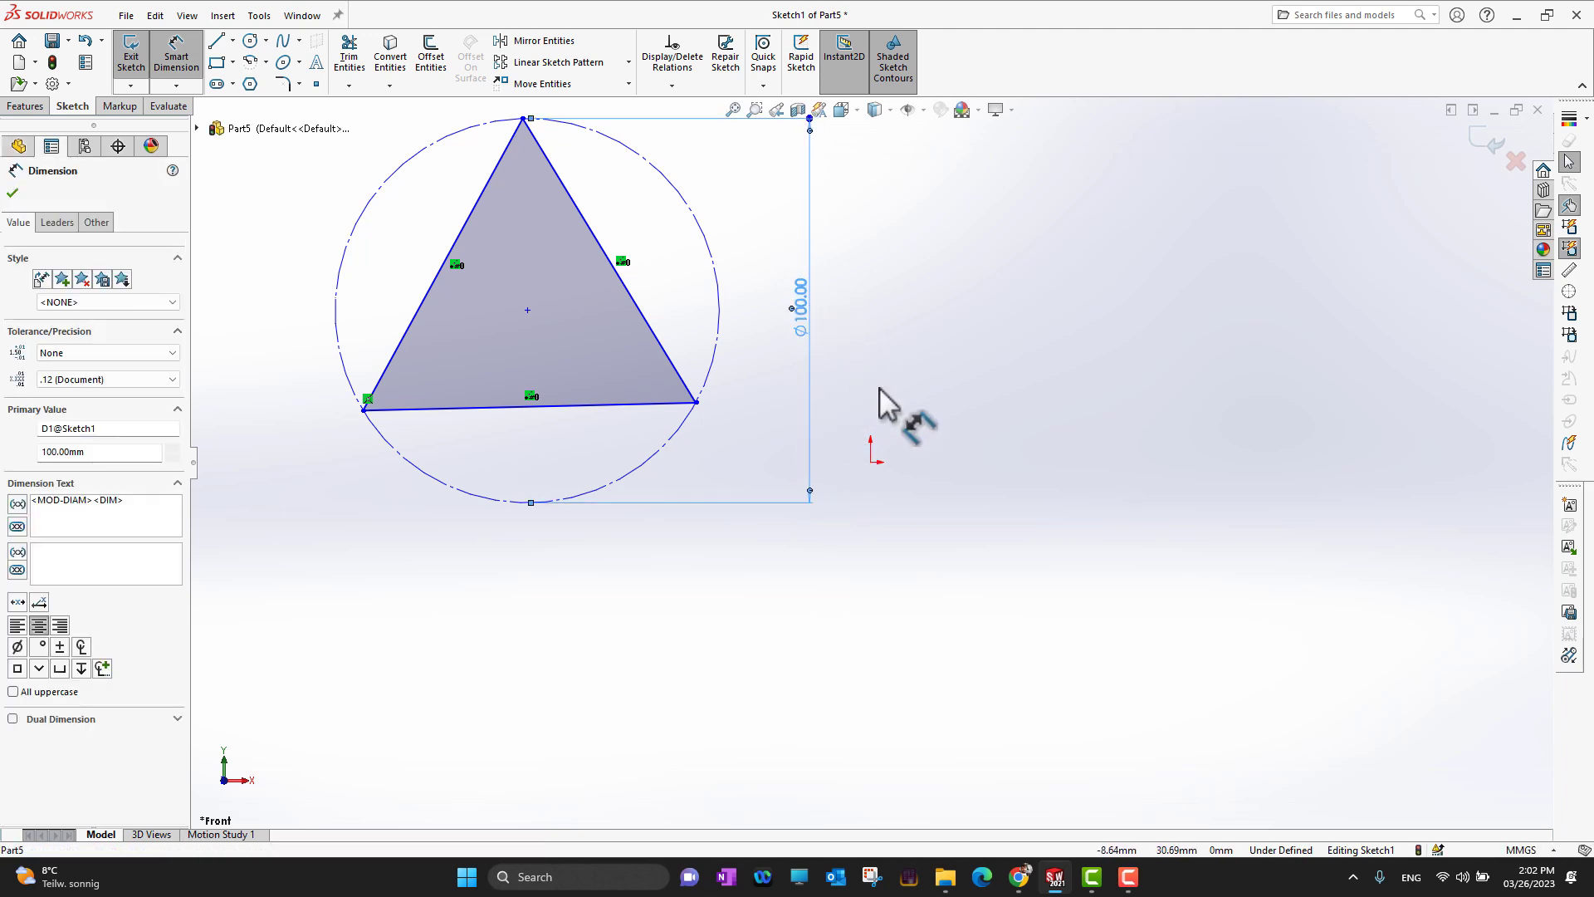
{"action": "left_click", "coordinate": [955, 531]}
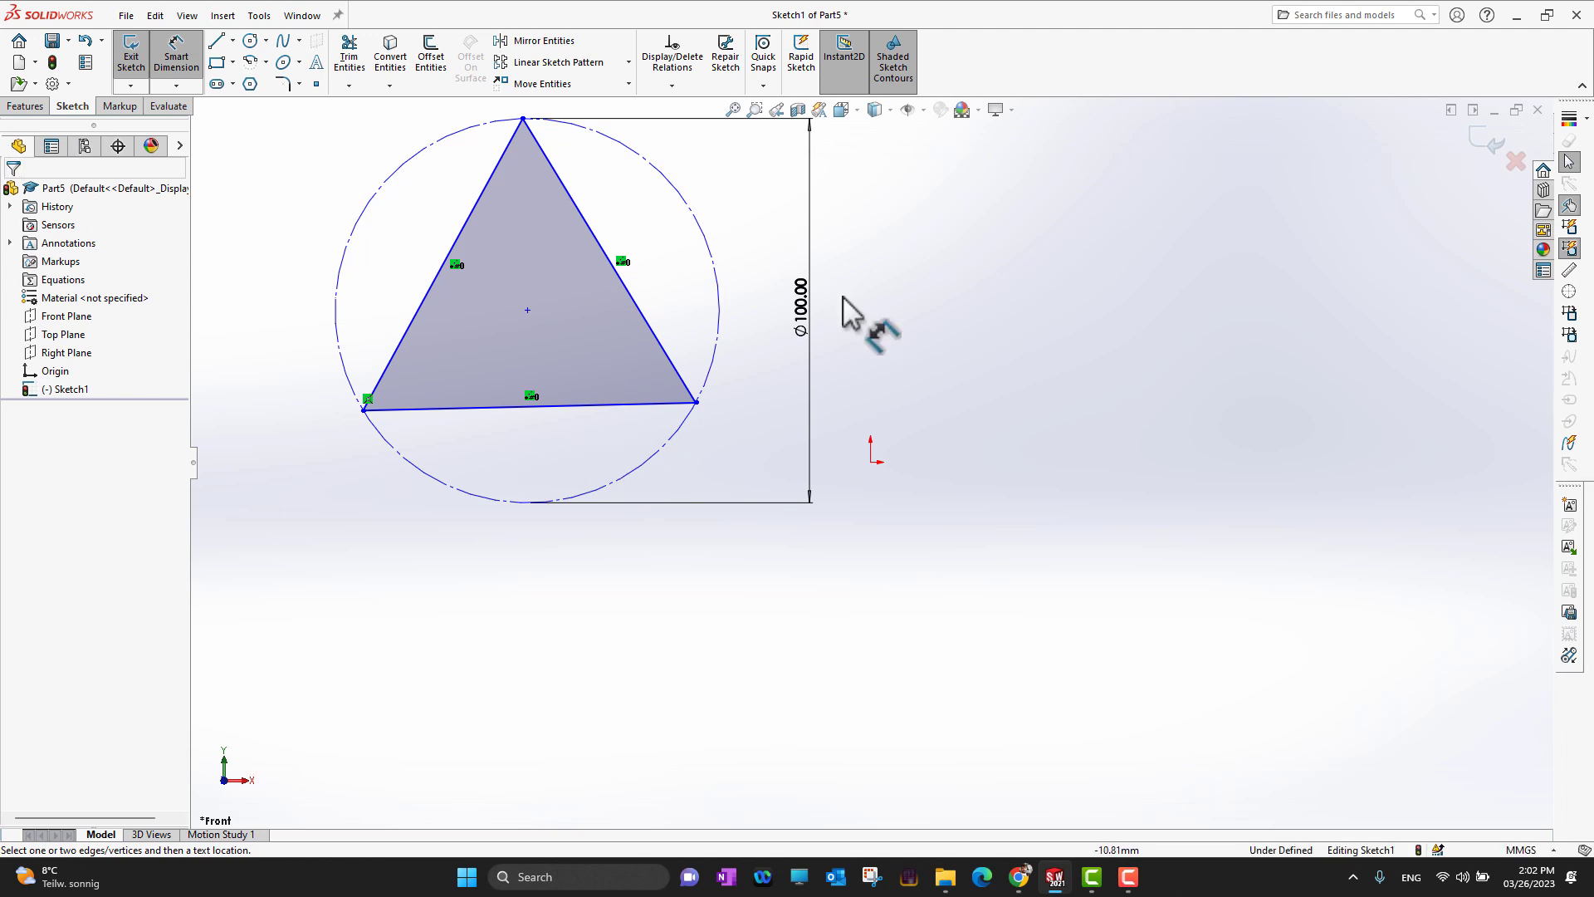
{"action": "right_click", "coordinate": [801, 316]}
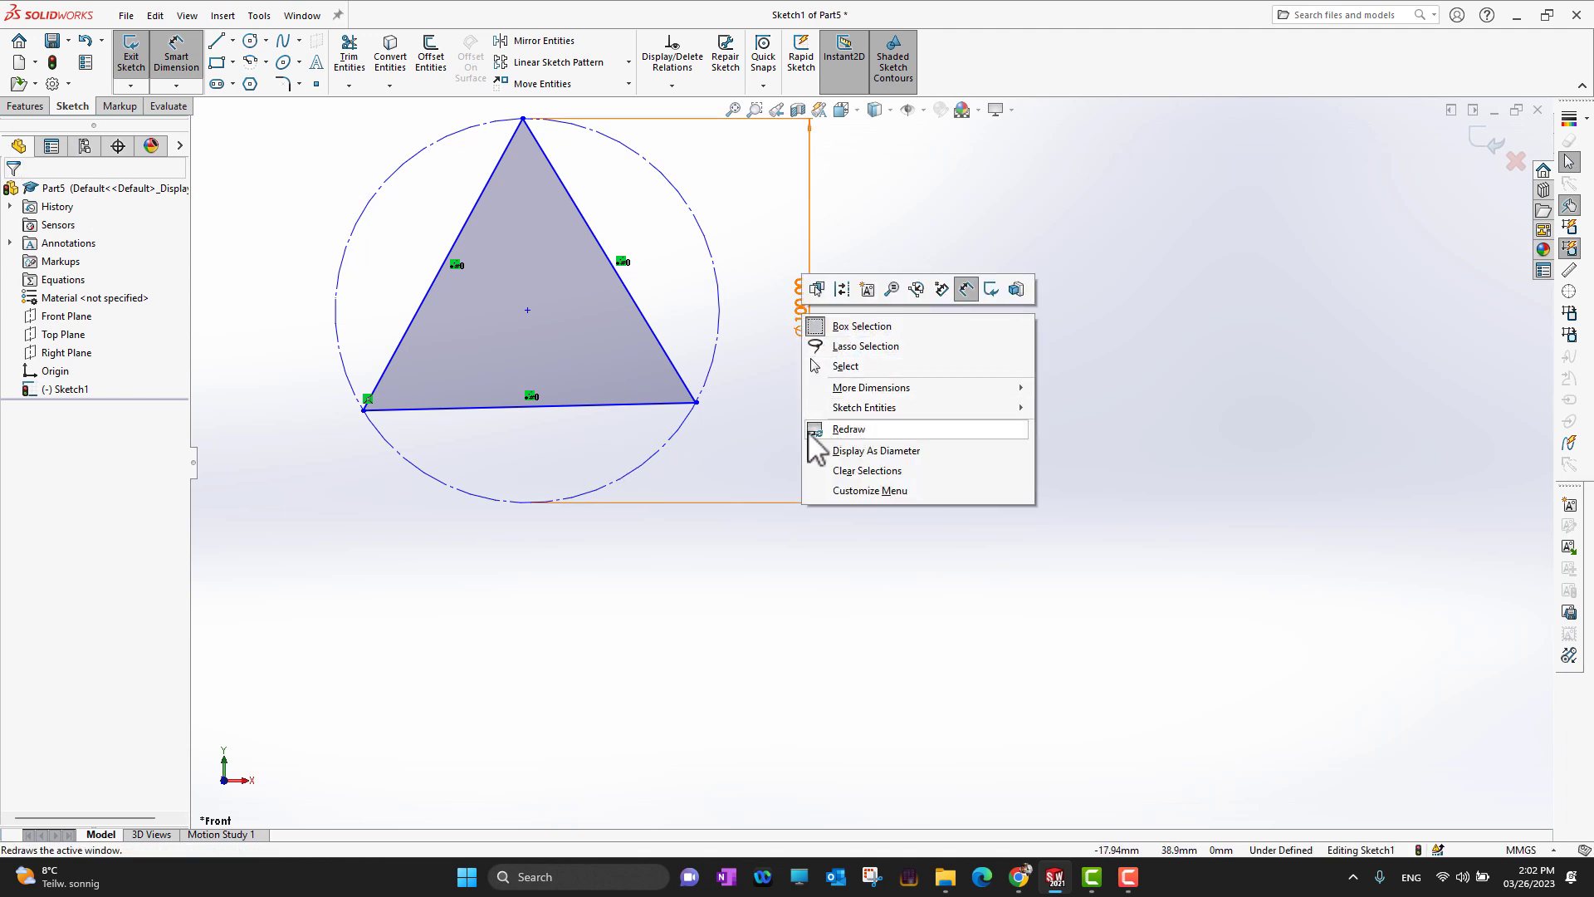
{"action": "left_click", "coordinate": [802, 309]}
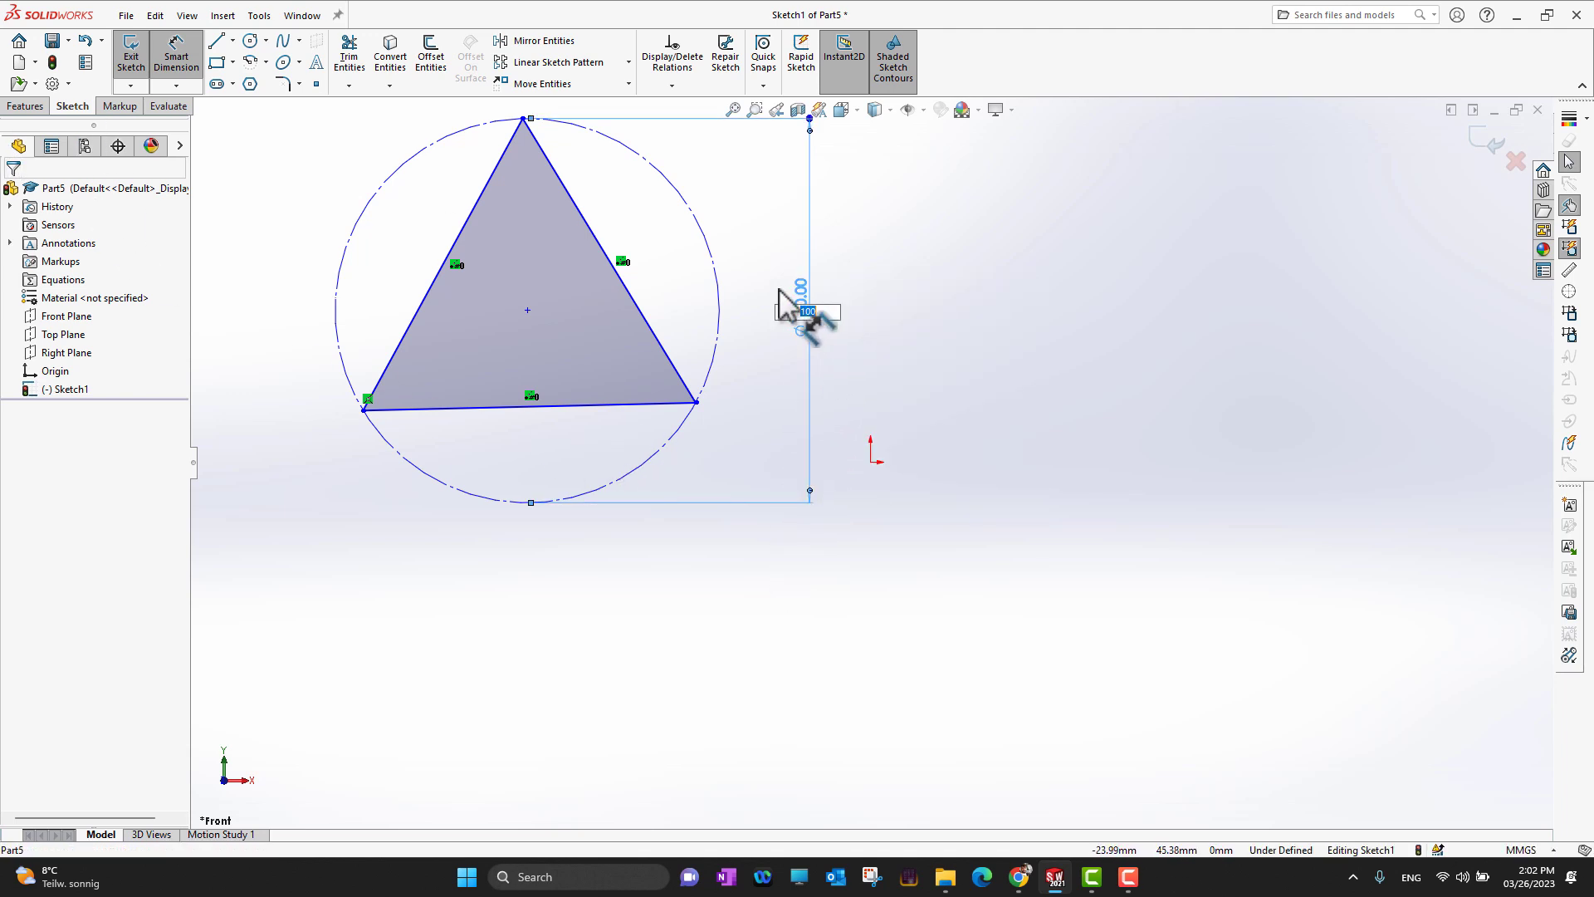
{"action": "key", "text": "Return"}
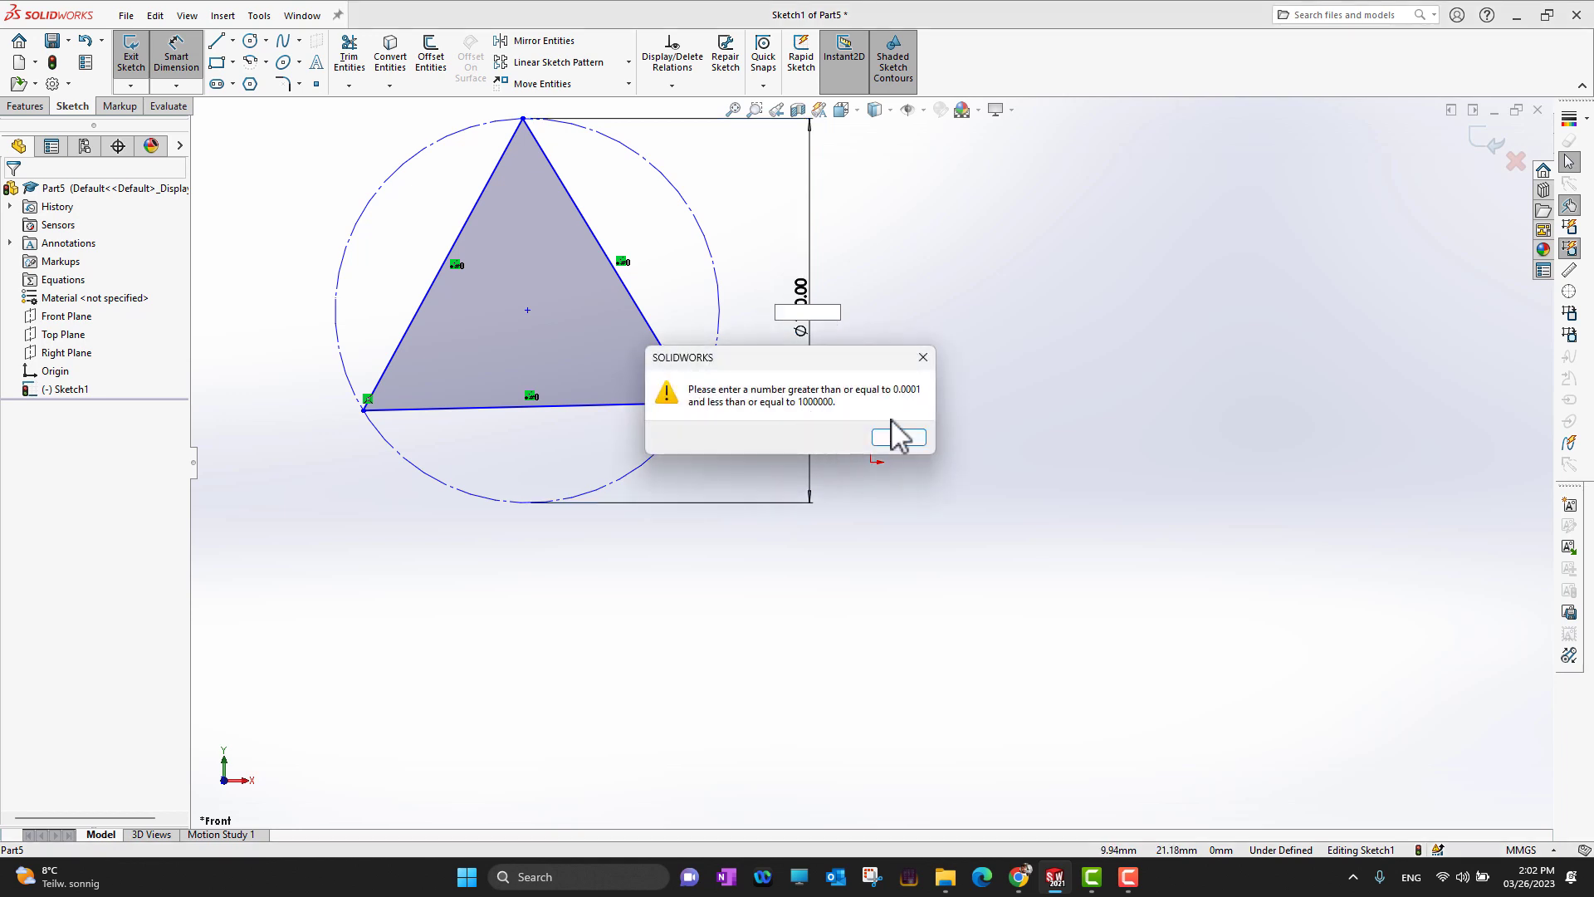
{"action": "left_click", "coordinate": [919, 358]}
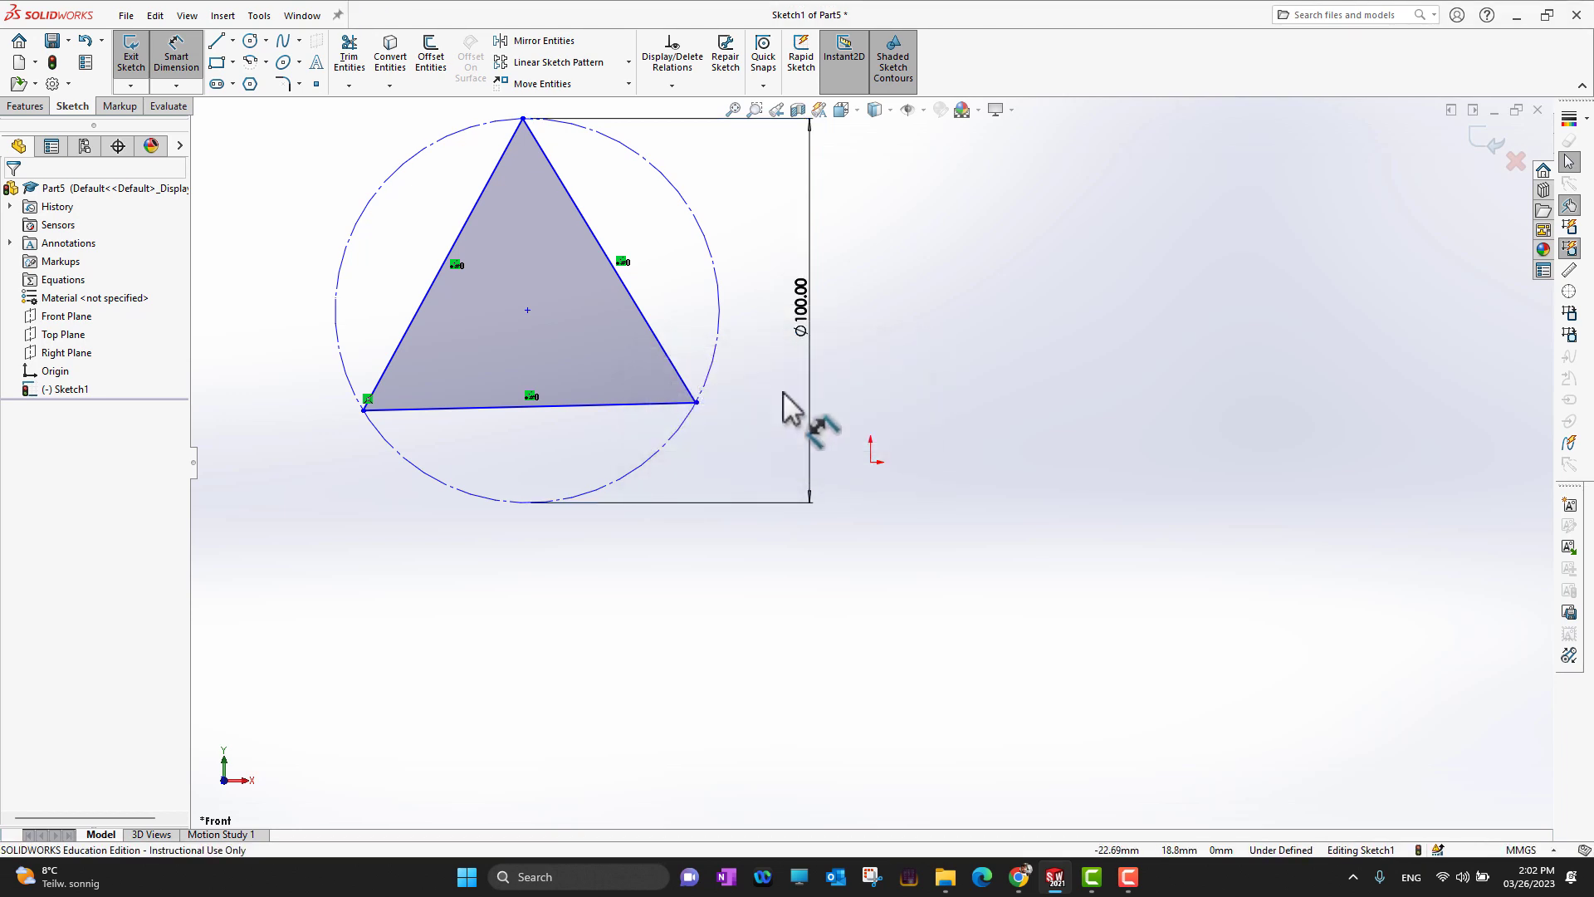
{"action": "left_click", "coordinate": [811, 433]}
Delete the Ø100 diameter and dimension the triangle's bottom edge at 50 mm
{"action": "key", "text": "Delete"}
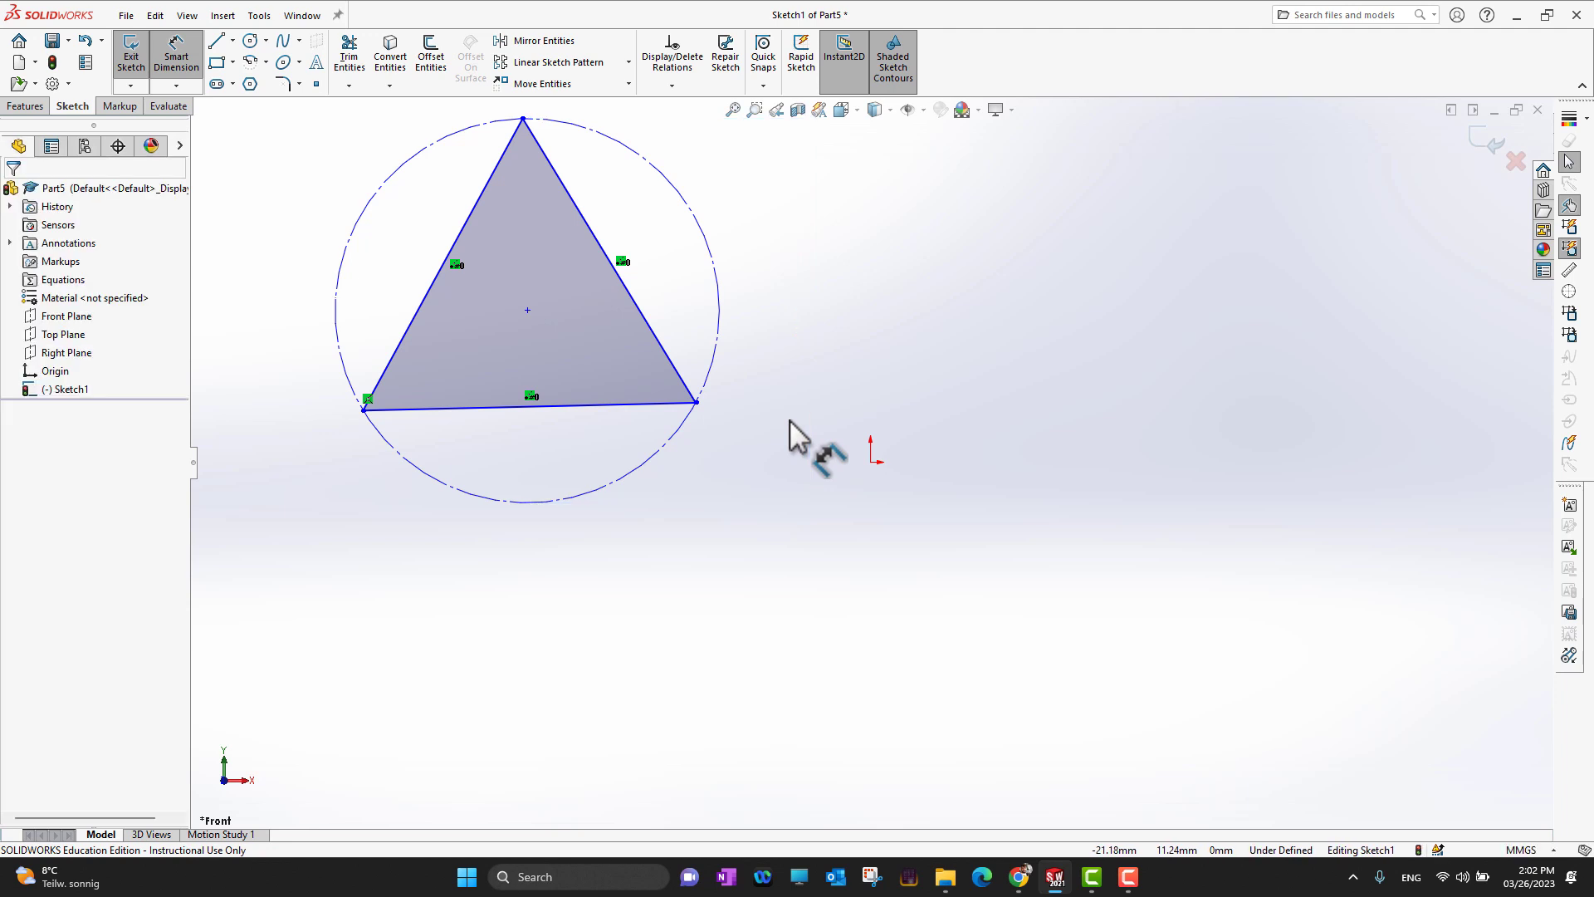
{"action": "left_click", "coordinate": [589, 406]}
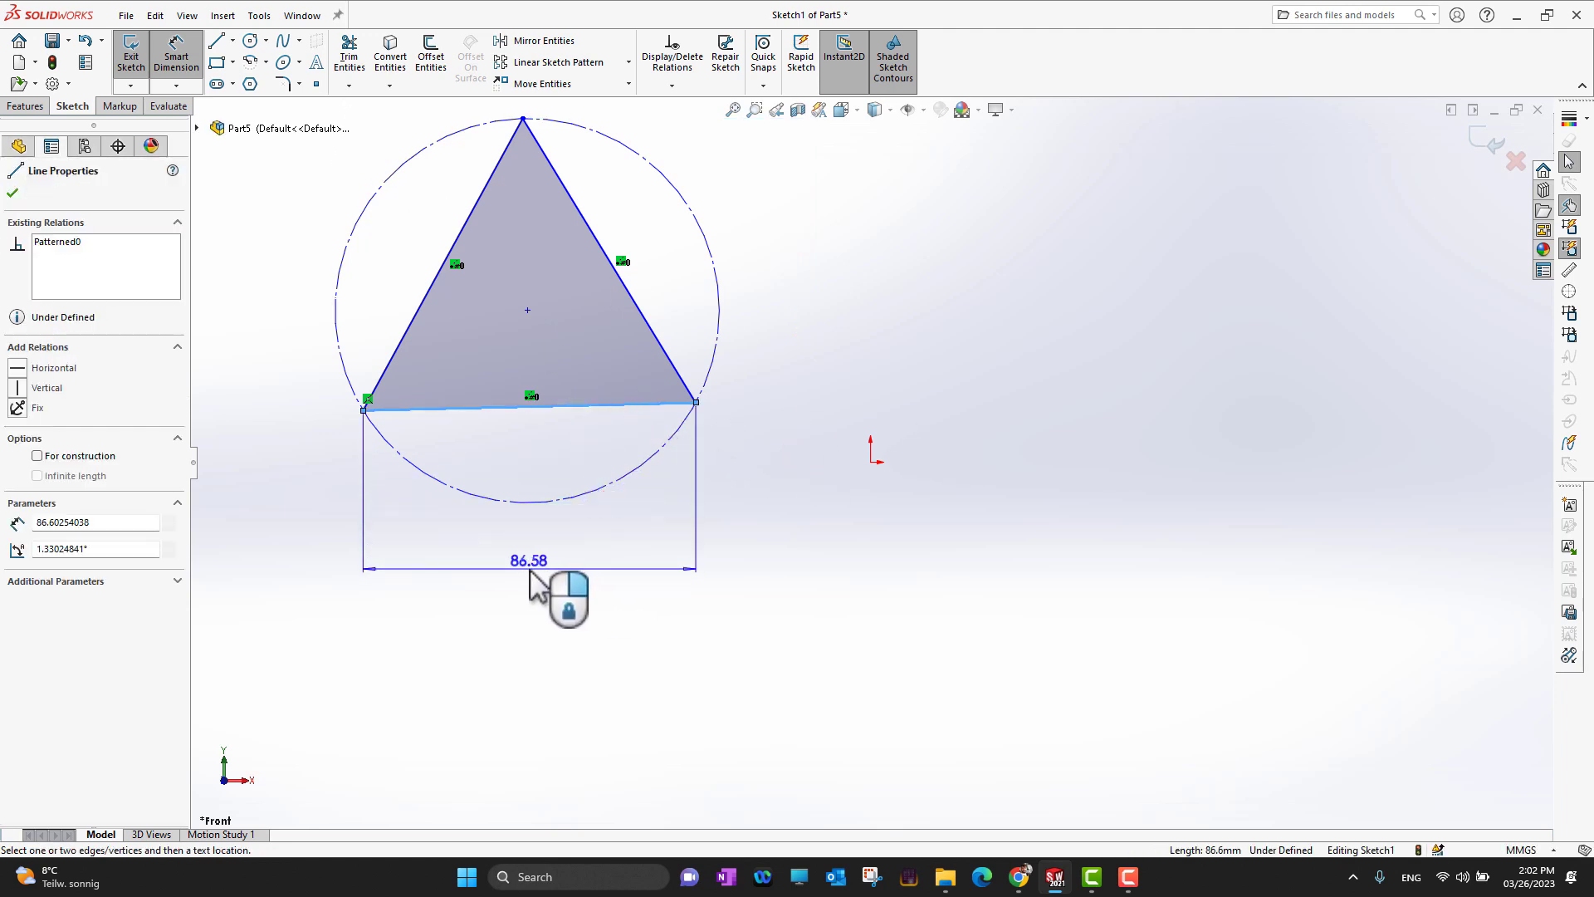
{"action": "left_click", "coordinate": [552, 584]}
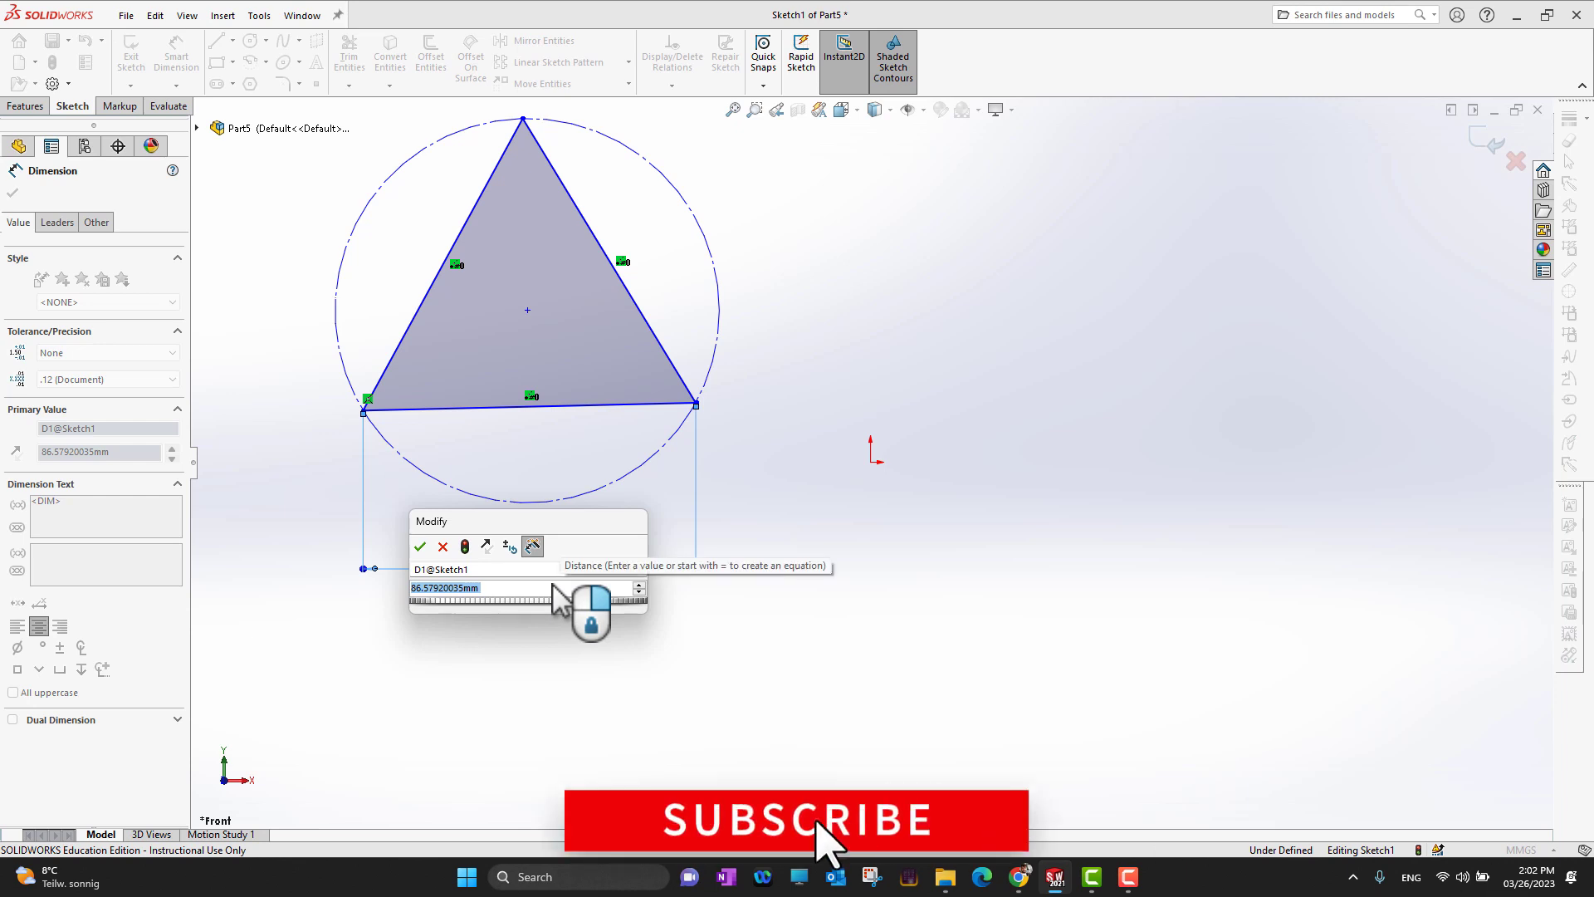
{"action": "type", "text": "50"}
{"action": "key", "text": "Return"}
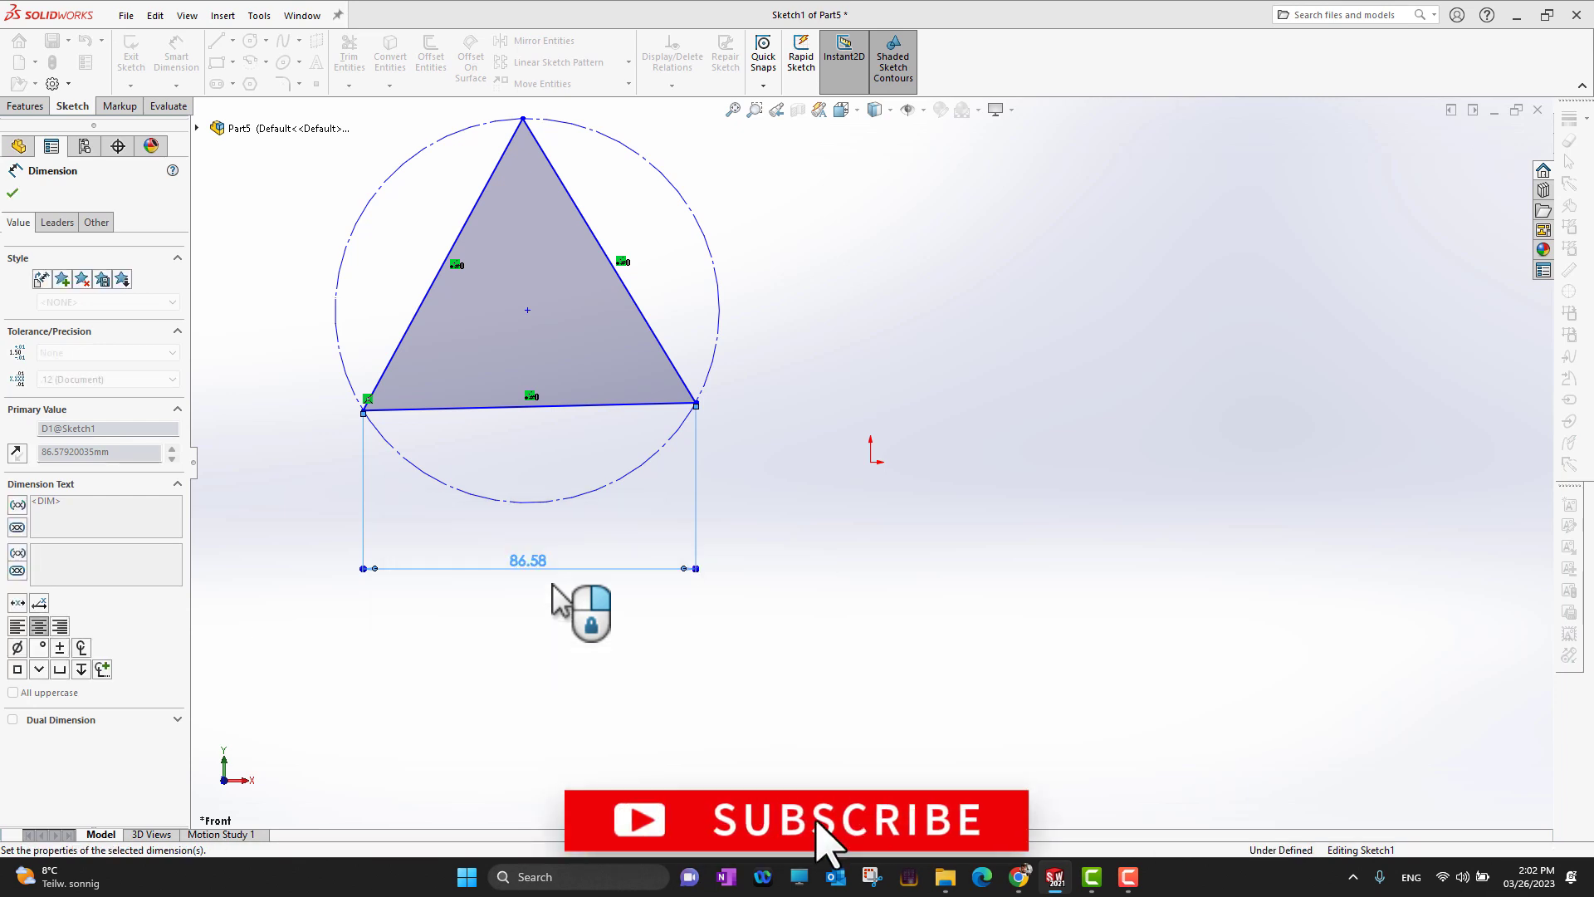
{"action": "left_click", "coordinate": [13, 192]}
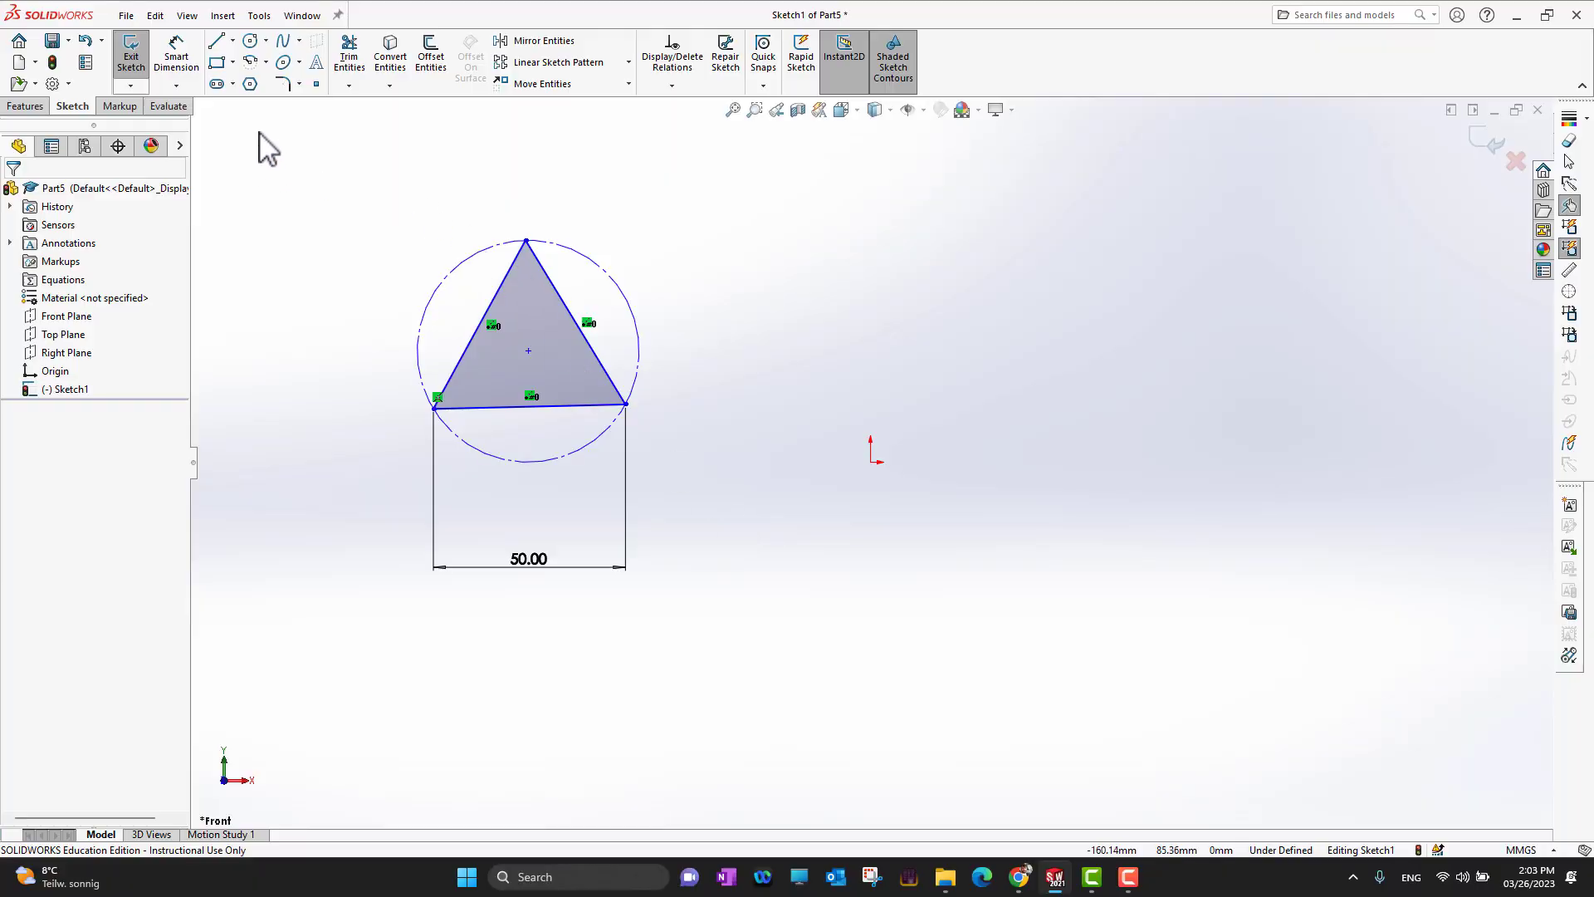
Place a seven-sided polygon with an inscribed circle to the right of the triangle
{"action": "left_click", "coordinate": [250, 84]}
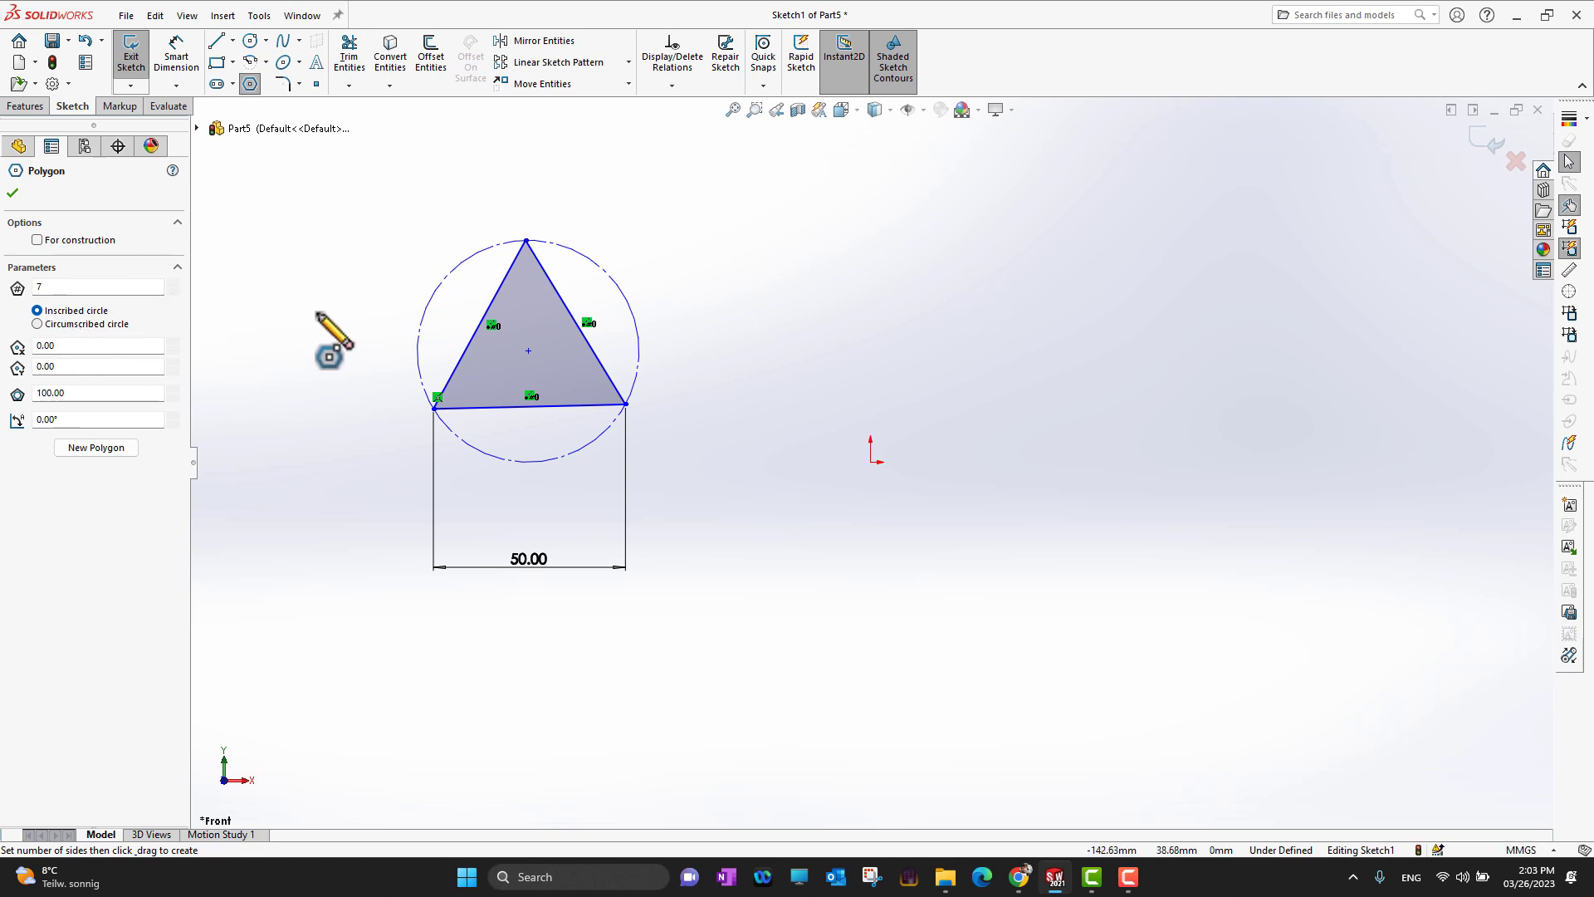
{"action": "left_click", "coordinate": [1120, 370]}
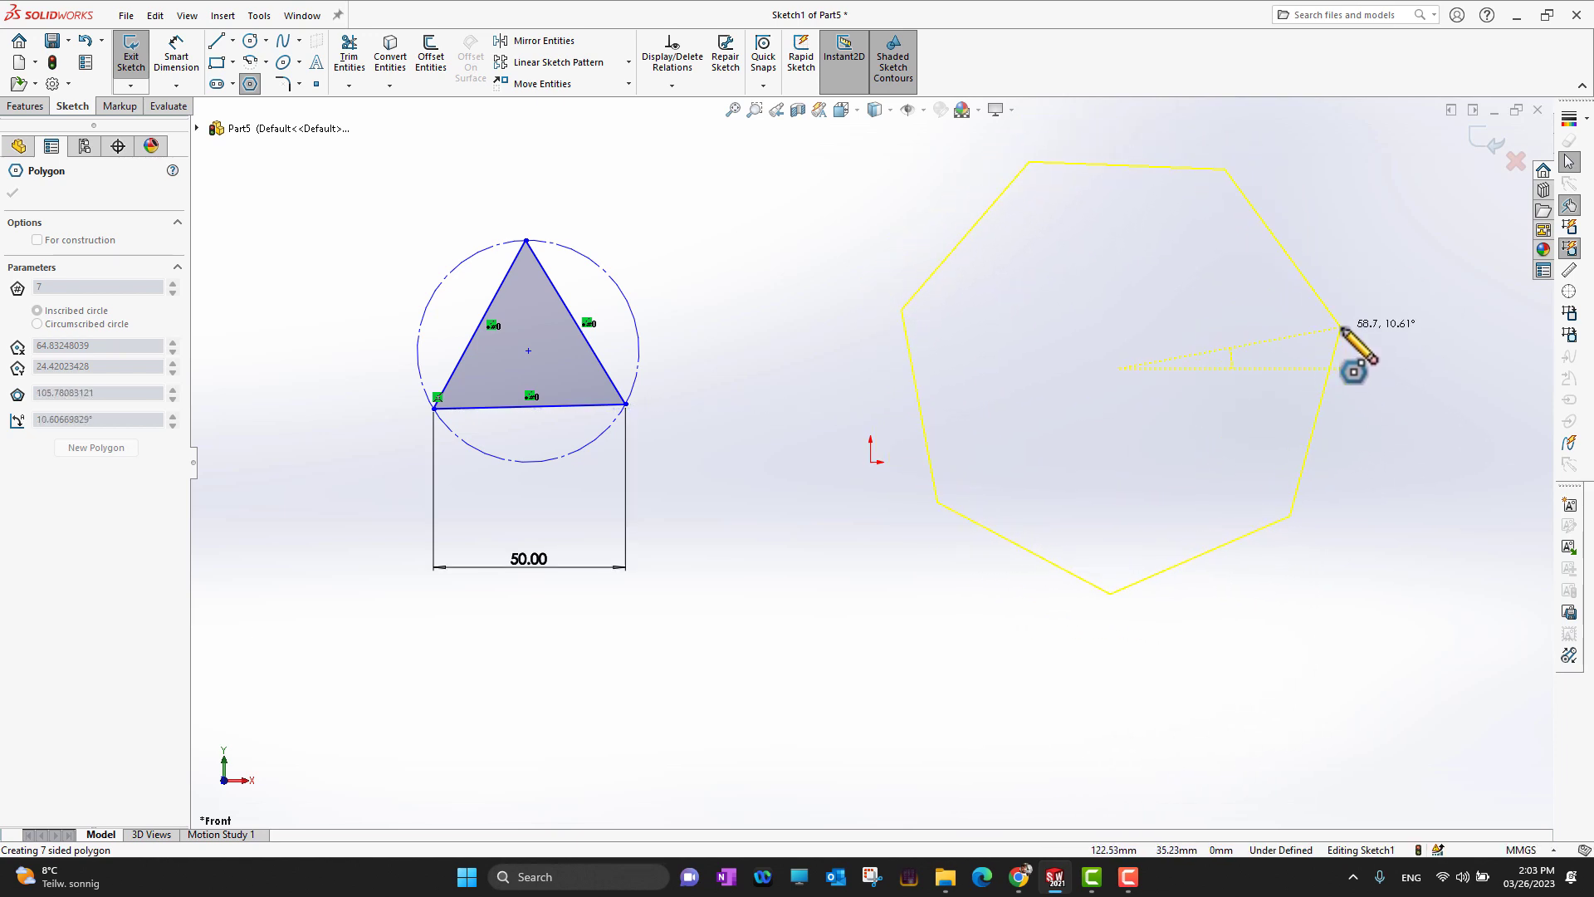
{"action": "left_click", "coordinate": [1336, 352]}
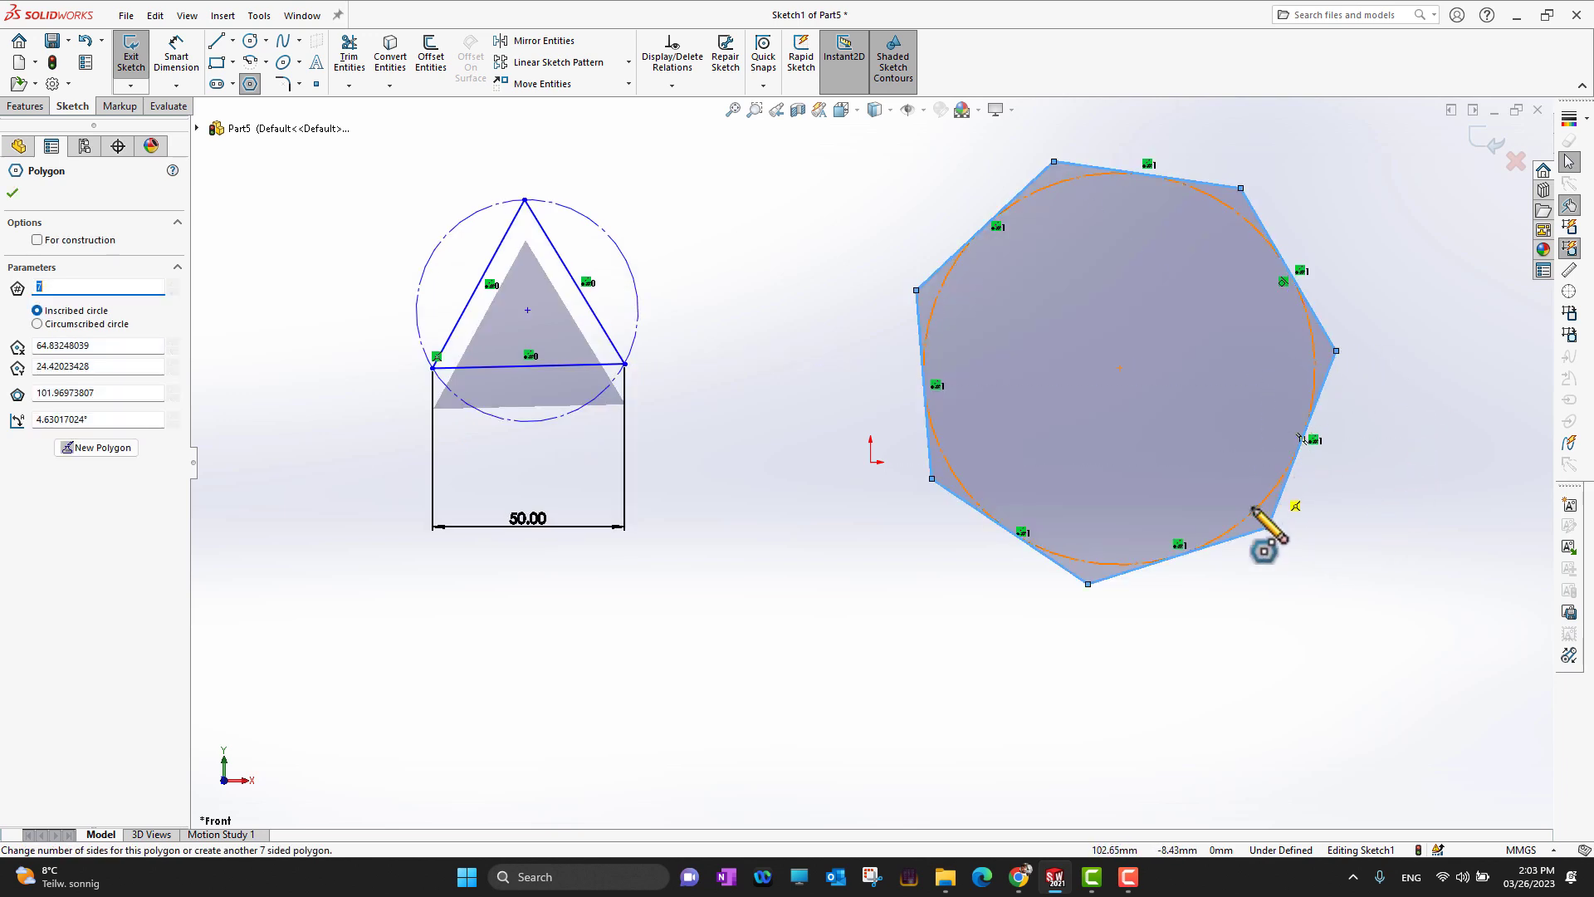
{"action": "left_click", "coordinate": [217, 42]}
{"action": "left_click", "coordinate": [234, 42]}
Draw a vertical centerline from the heptagon's centre to its top vertex
{"action": "left_click", "coordinate": [249, 82]}
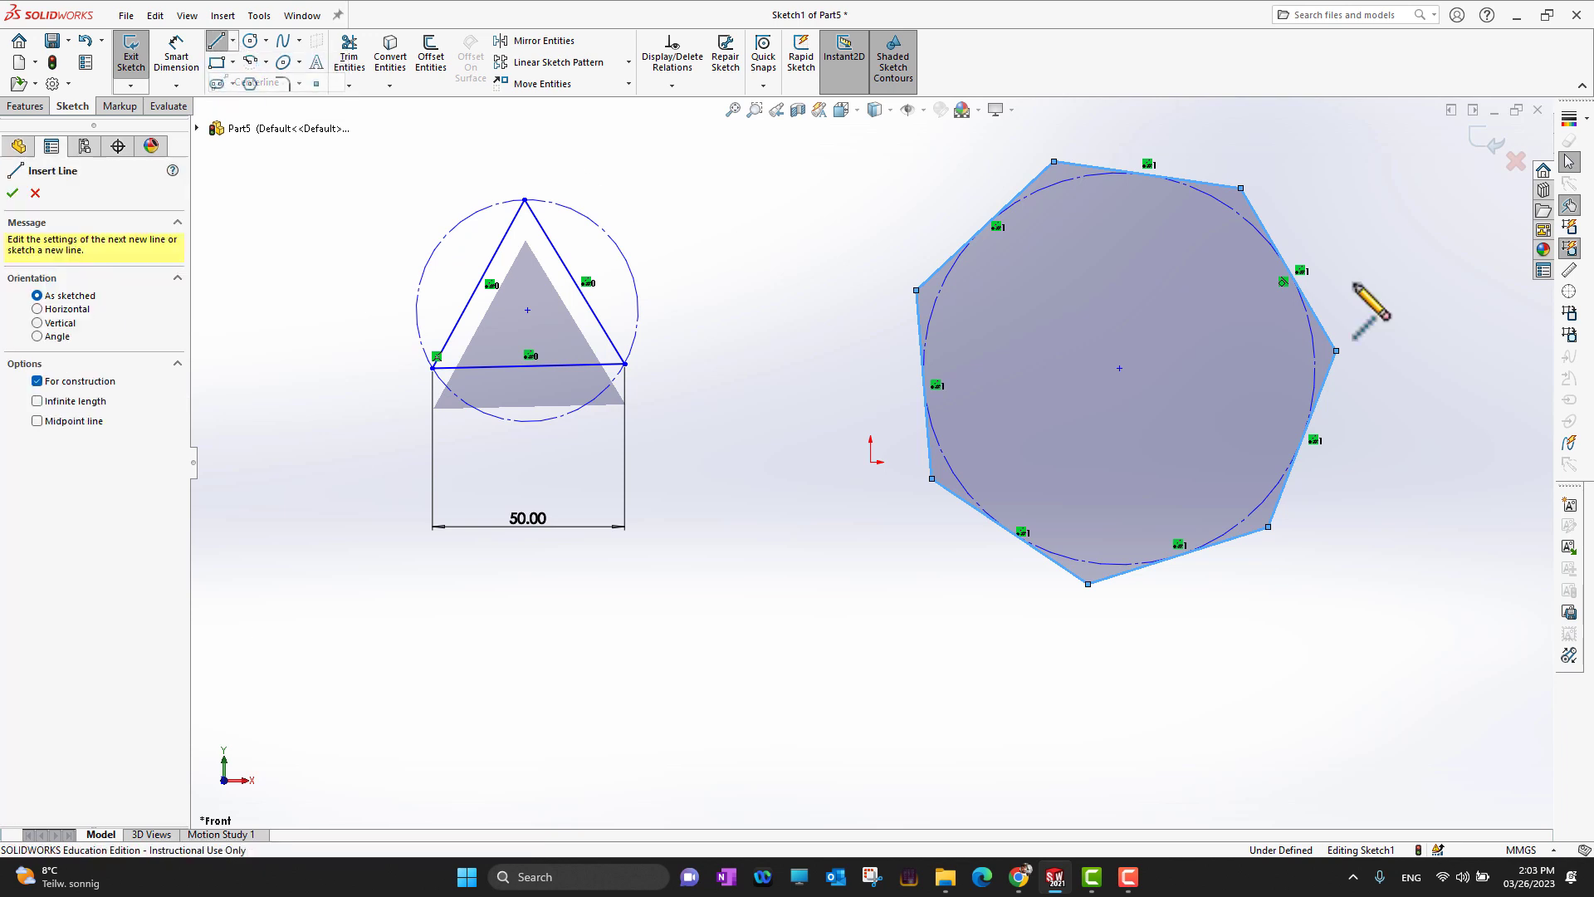
{"action": "left_click", "coordinate": [1119, 368]}
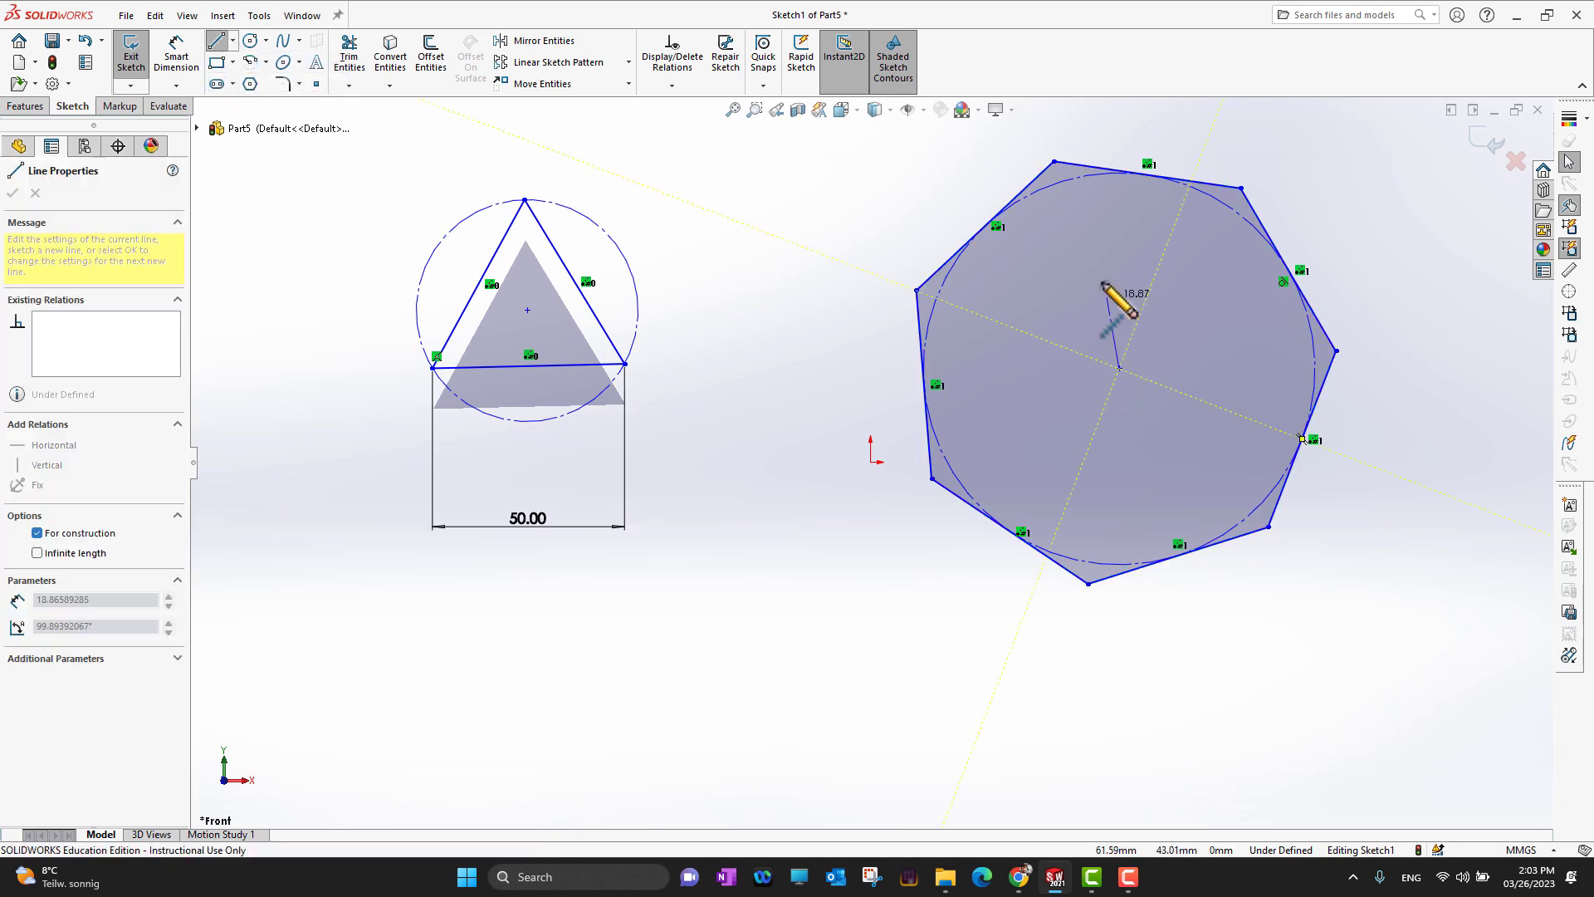
{"action": "left_click", "coordinate": [1054, 162]}
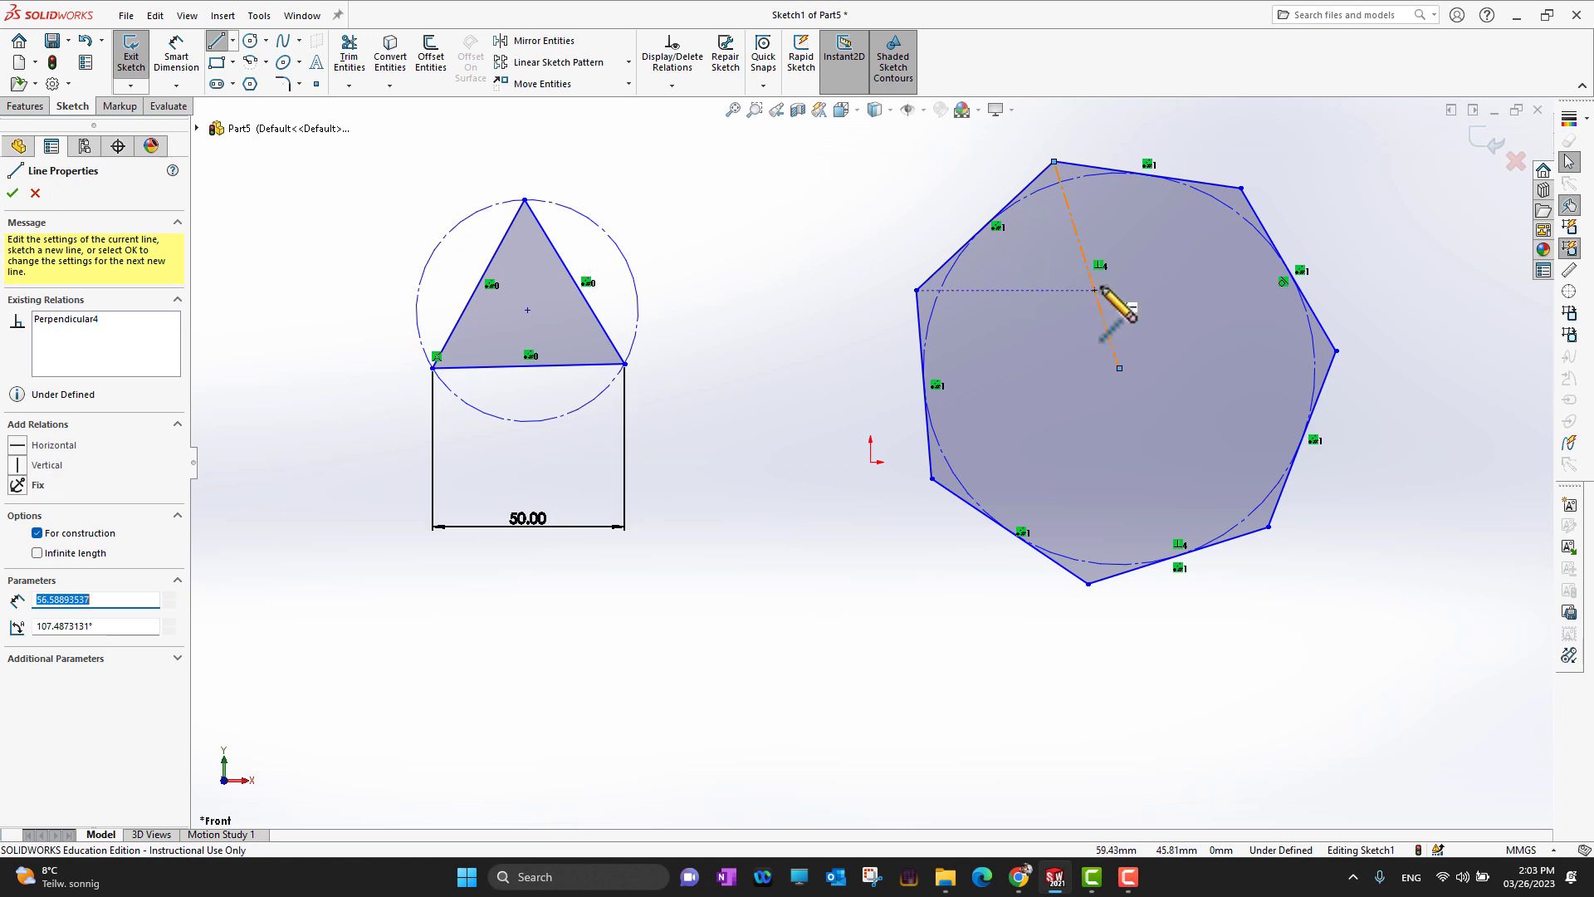
{"action": "left_click", "coordinate": [47, 466]}
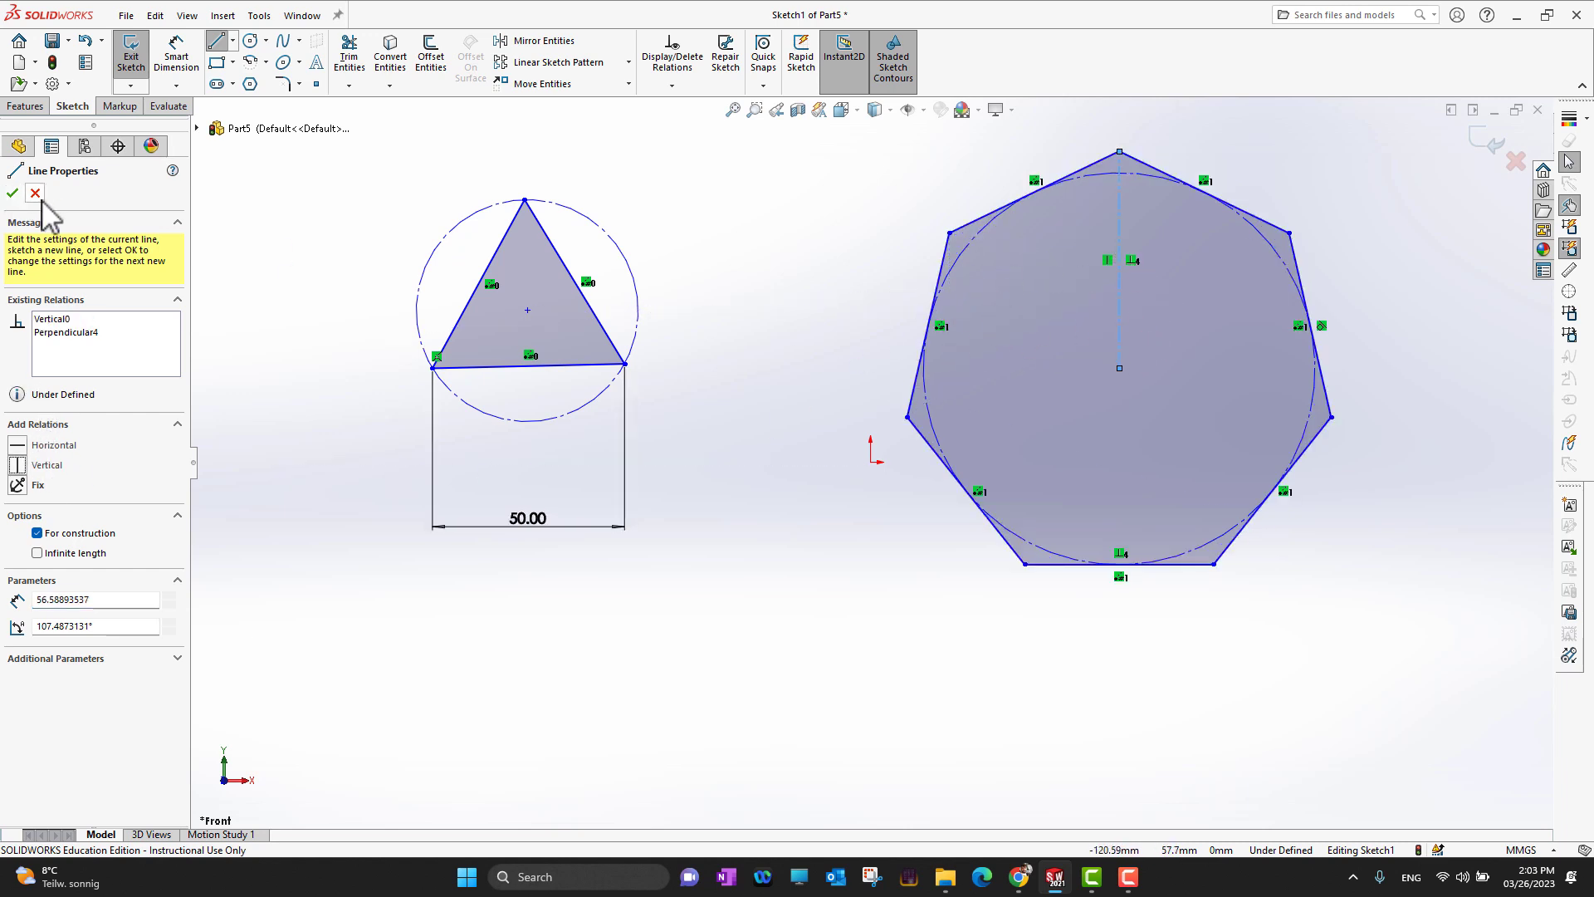
{"action": "left_click", "coordinate": [11, 196]}
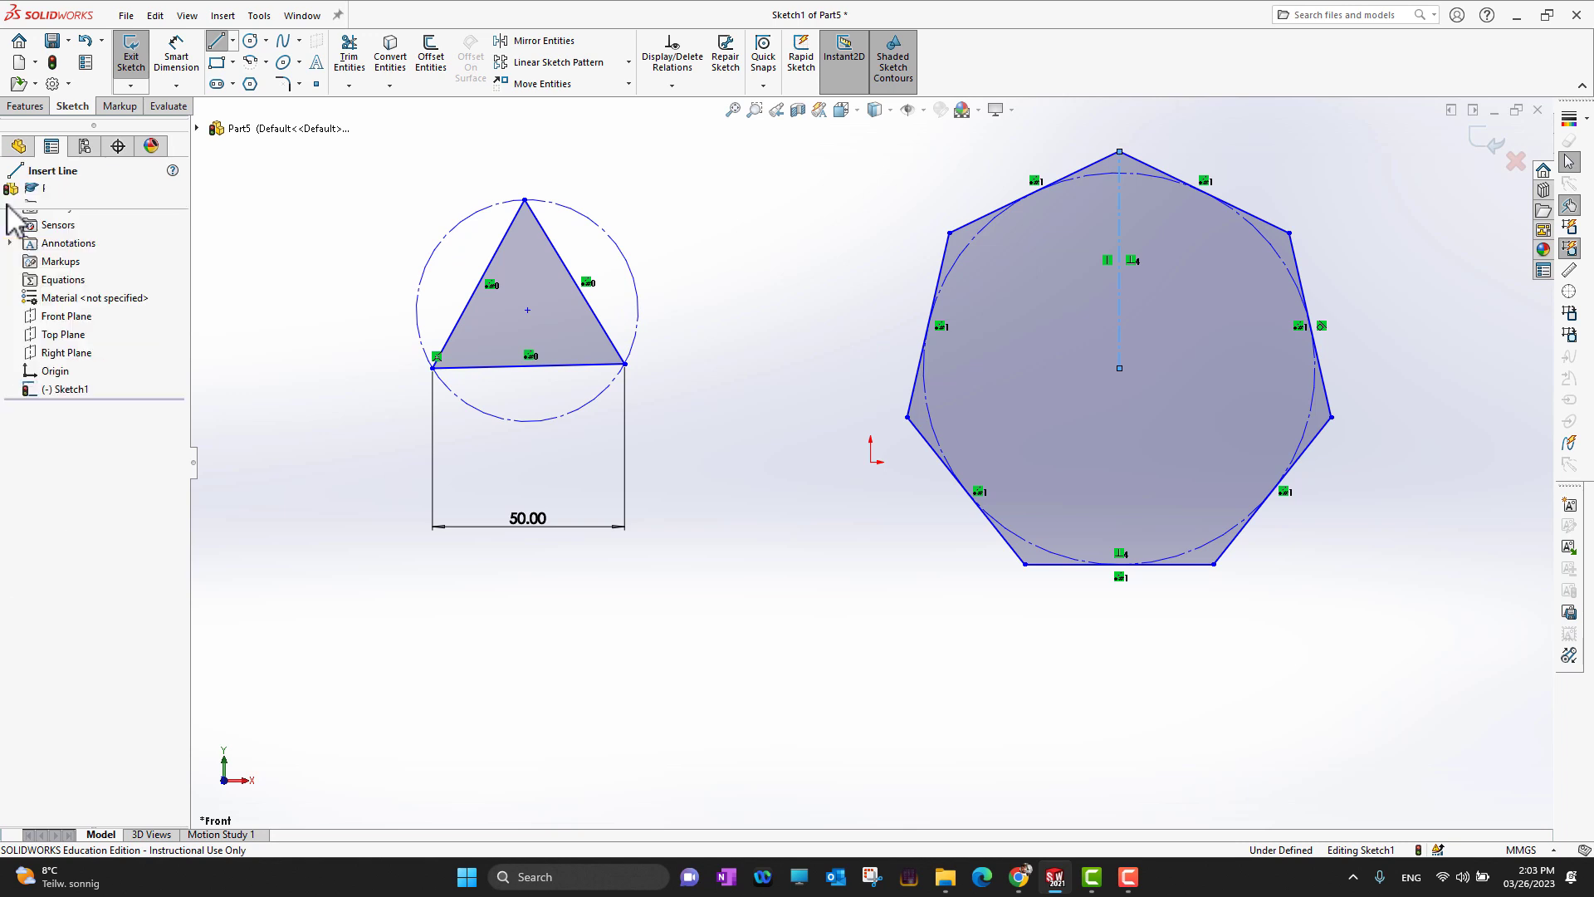
Delete the heptagon's Perpendicular and Equal relations, then undo a test vertex drag
{"action": "left_click", "coordinate": [11, 193]}
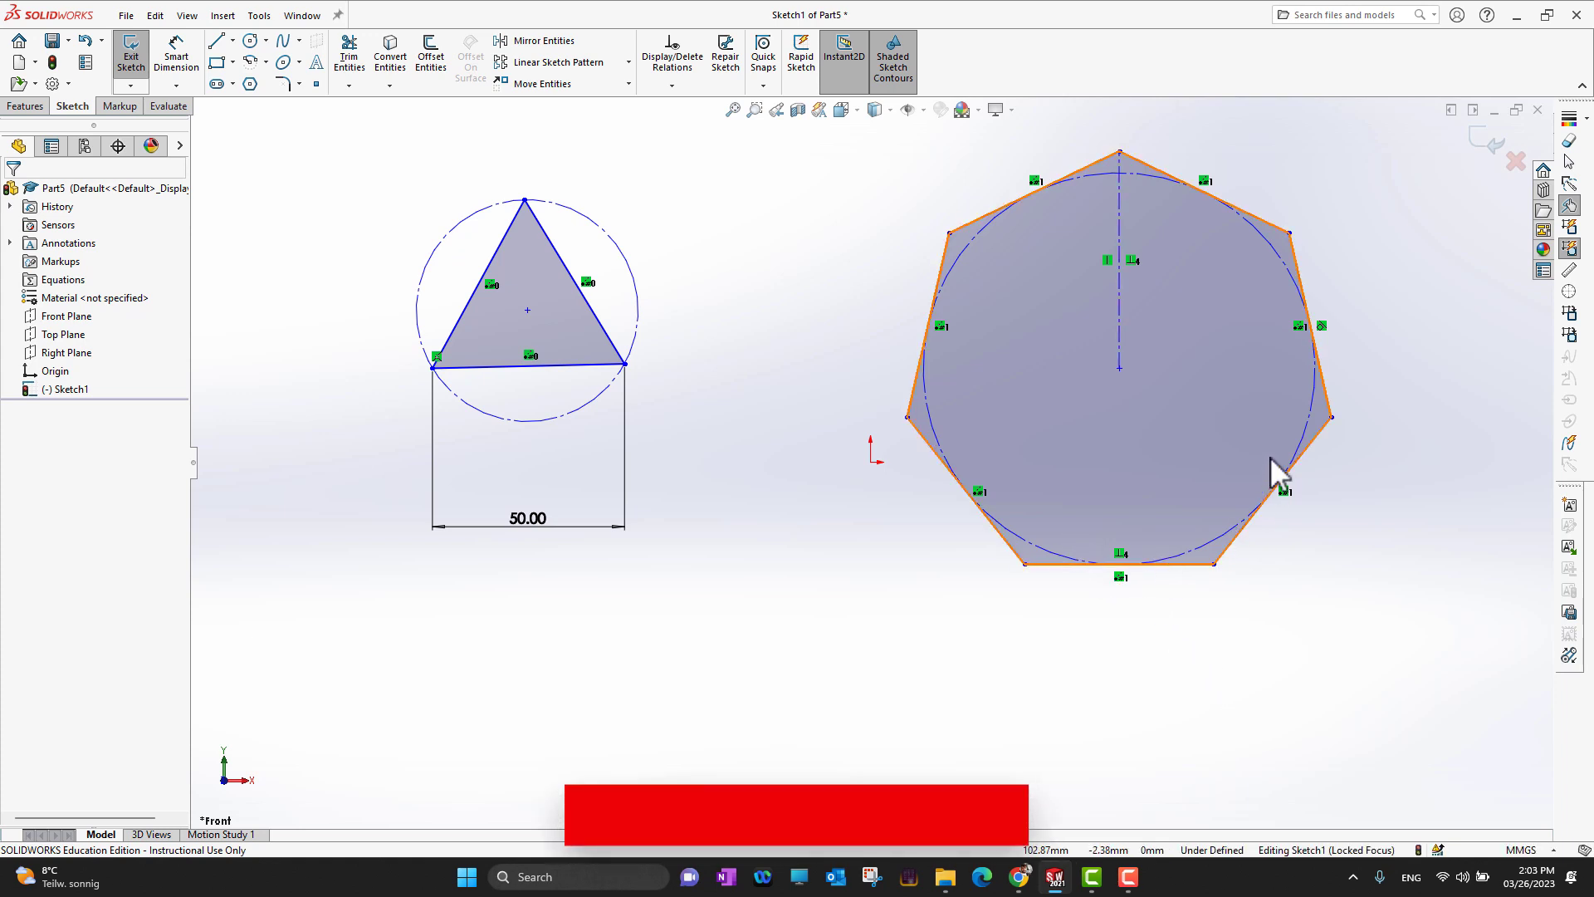
{"action": "right_click", "coordinate": [1120, 556]}
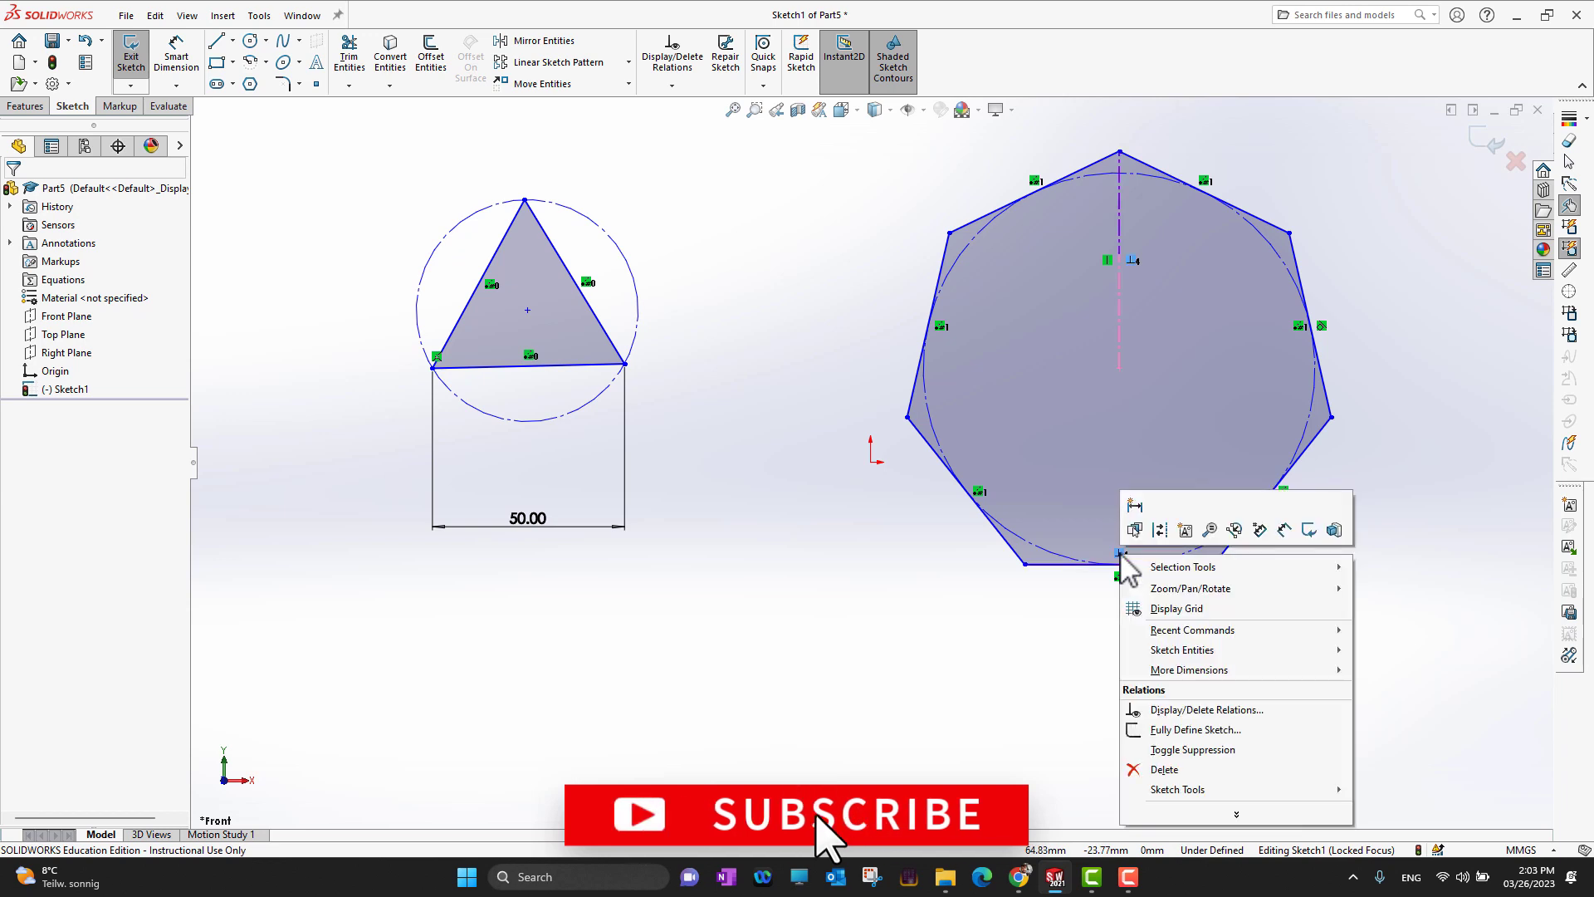
{"action": "left_click", "coordinate": [1163, 769]}
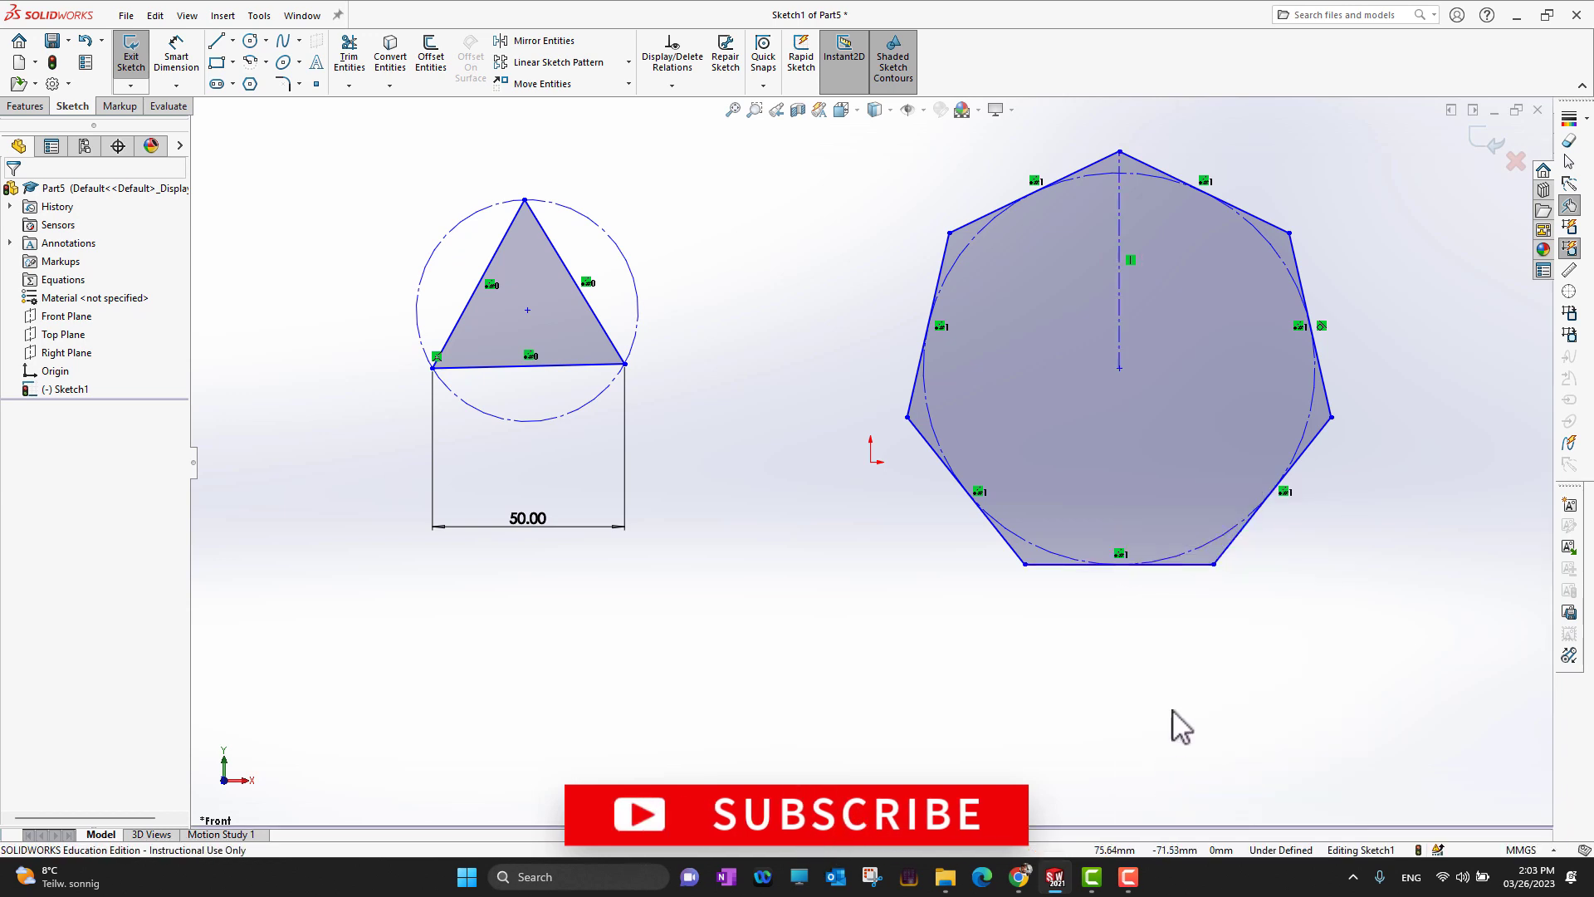
{"action": "right_click", "coordinate": [1119, 555]}
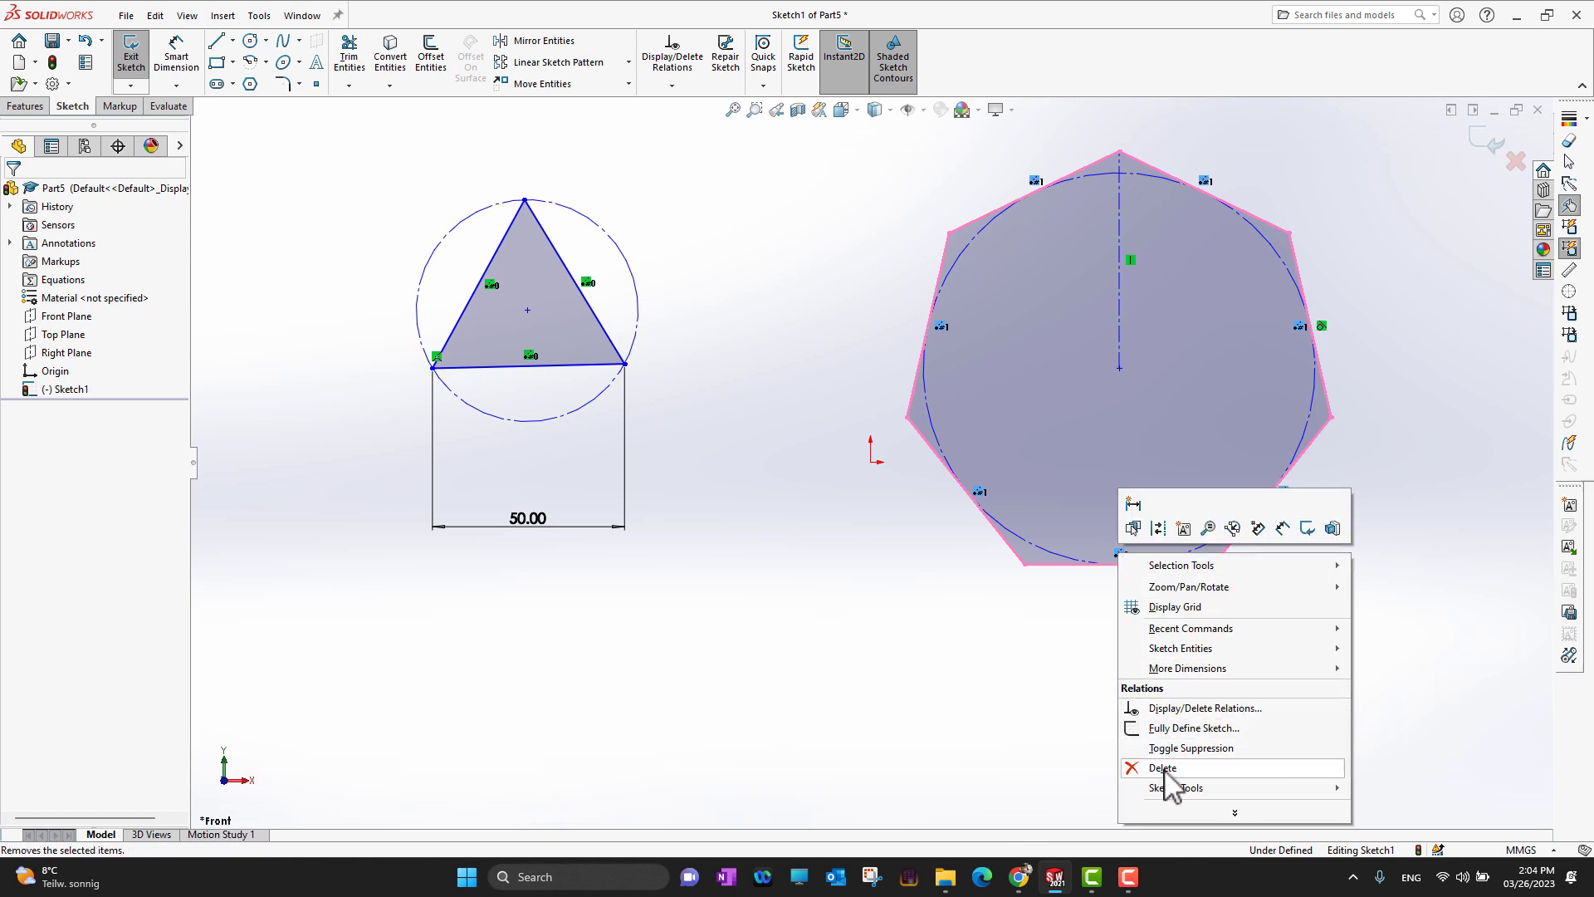
{"action": "left_click", "coordinate": [1163, 768]}
{"action": "mouse_move", "coordinate": [1214, 564]}
{"action": "left_mouse_down"}
{"action": "mouse_move", "coordinate": [1275, 640]}
{"action": "mouse_move", "coordinate": [1390, 674]}
{"action": "mouse_move", "coordinate": [1122, 752]}
{"action": "mouse_move", "coordinate": [1411, 757]}
{"action": "mouse_move", "coordinate": [1200, 760]}
{"action": "mouse_move", "coordinate": [1384, 655]}
{"action": "mouse_move", "coordinate": [1097, 717]}
{"action": "mouse_move", "coordinate": [1407, 735]}
{"action": "mouse_move", "coordinate": [1163, 679]}
{"action": "mouse_move", "coordinate": [1380, 751]}
{"action": "left_mouse_up"}
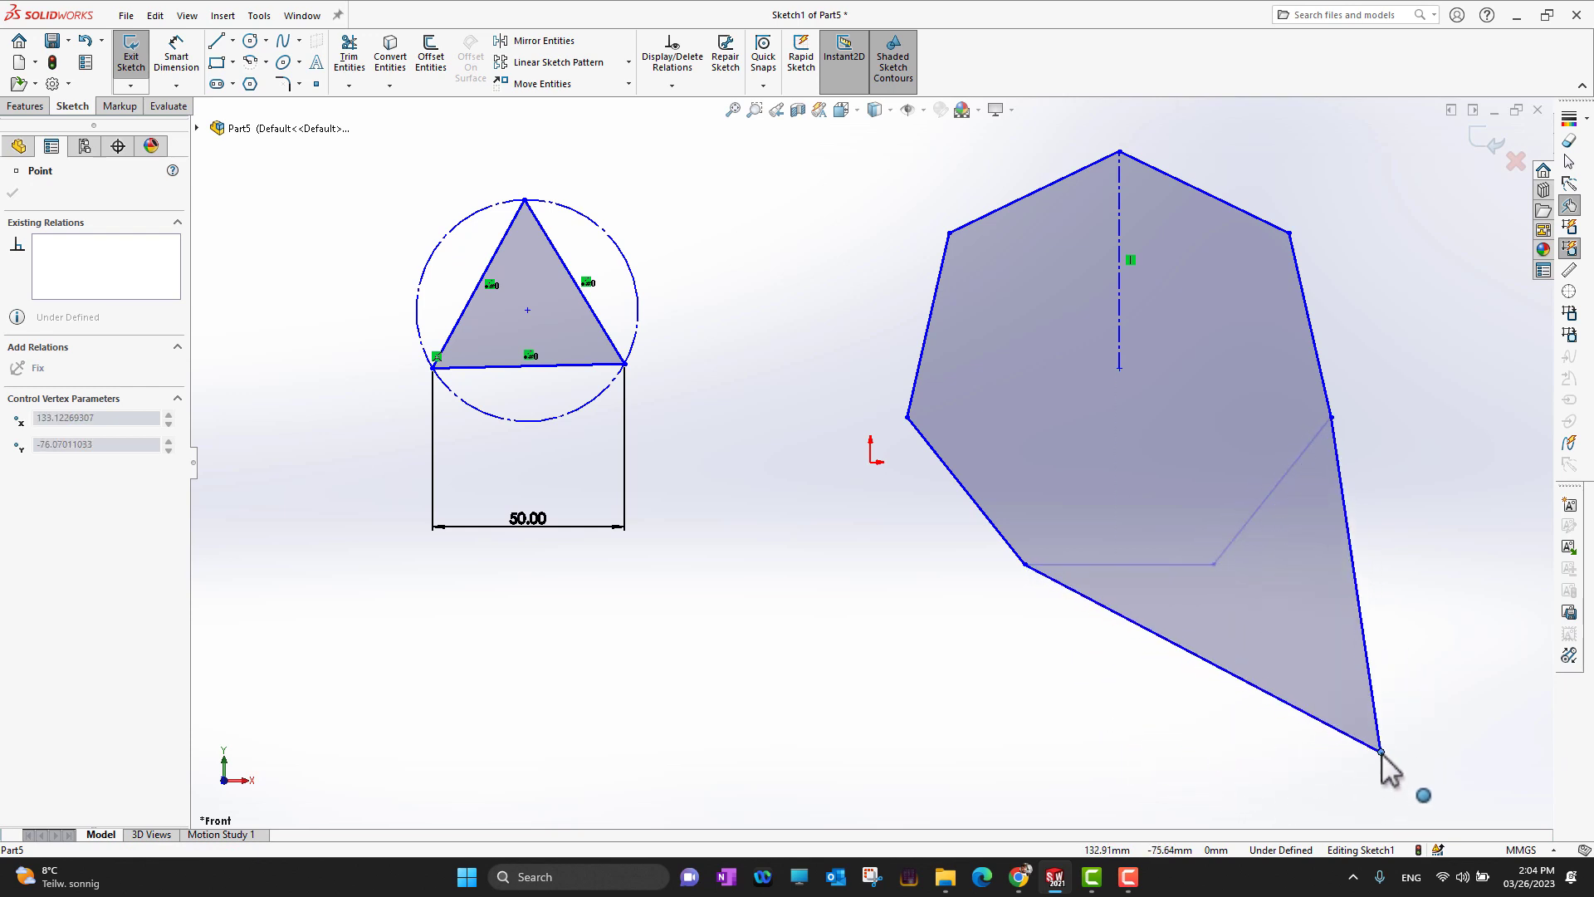
{"action": "left_click", "coordinate": [86, 41]}
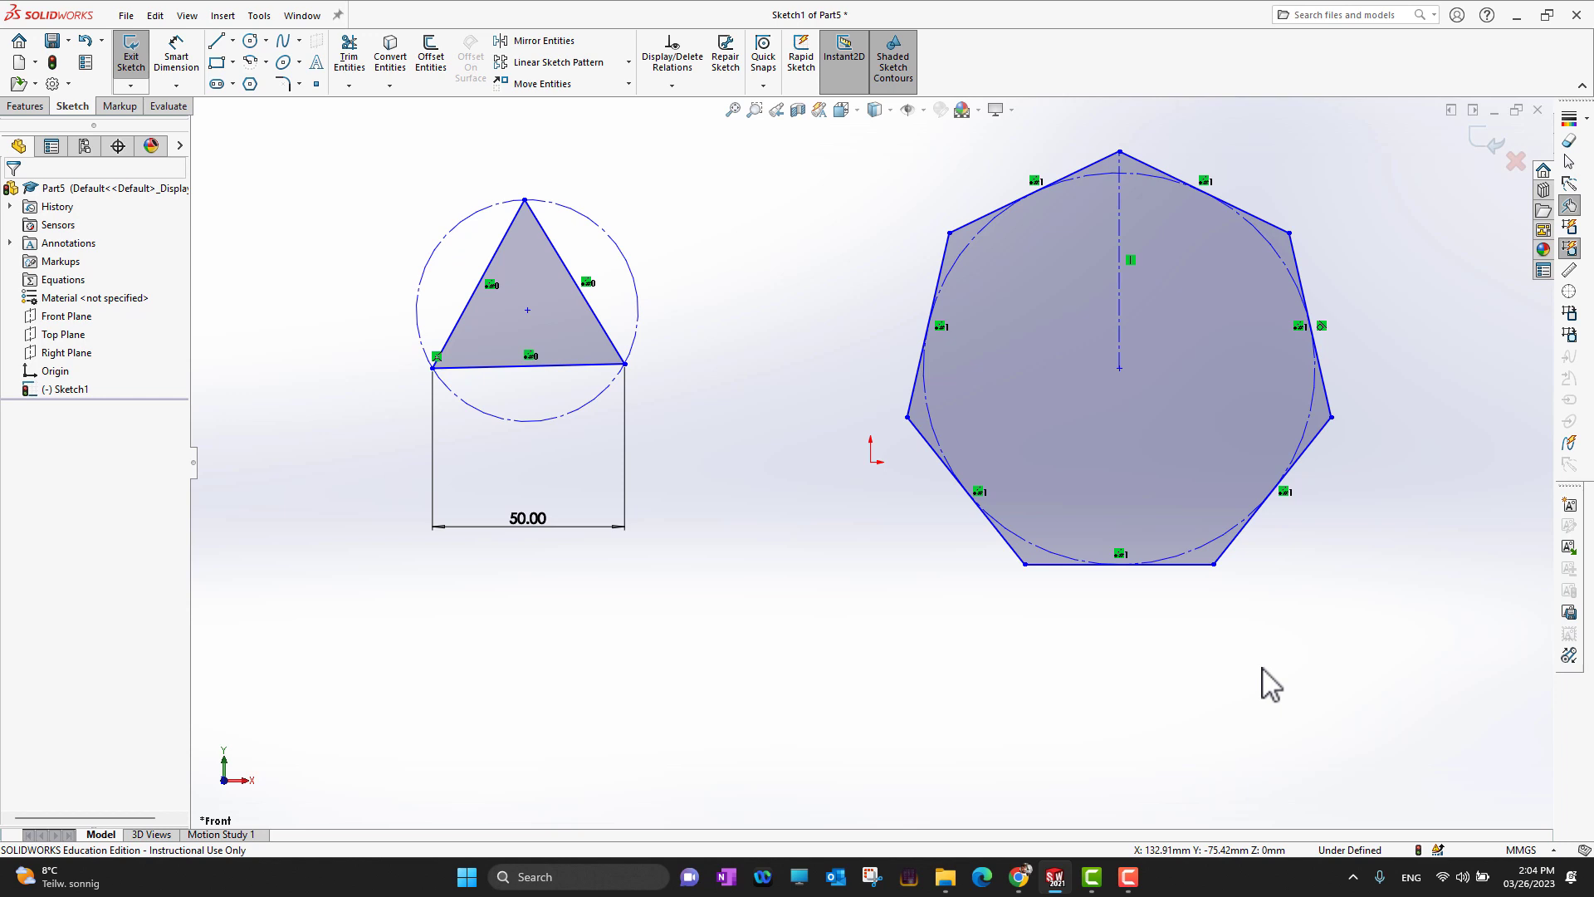
Convert the heptagon's bottom and lower-right edges to construction lines
{"action": "left_click", "coordinate": [1187, 565]}
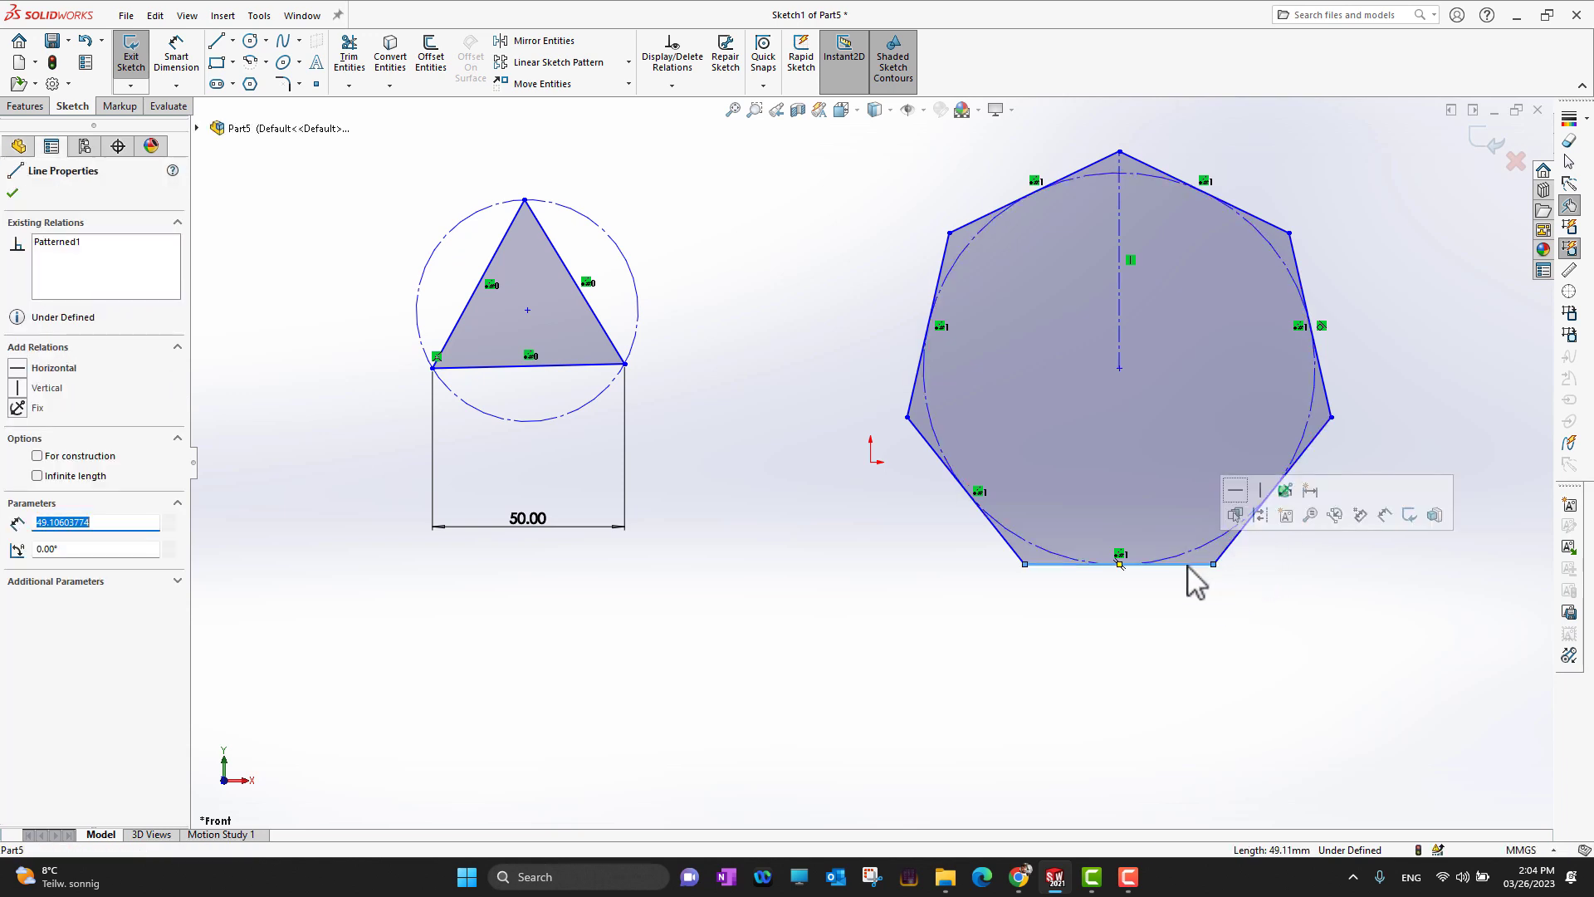
{"action": "left_click", "coordinate": [1230, 544], "text": "ctrl"}
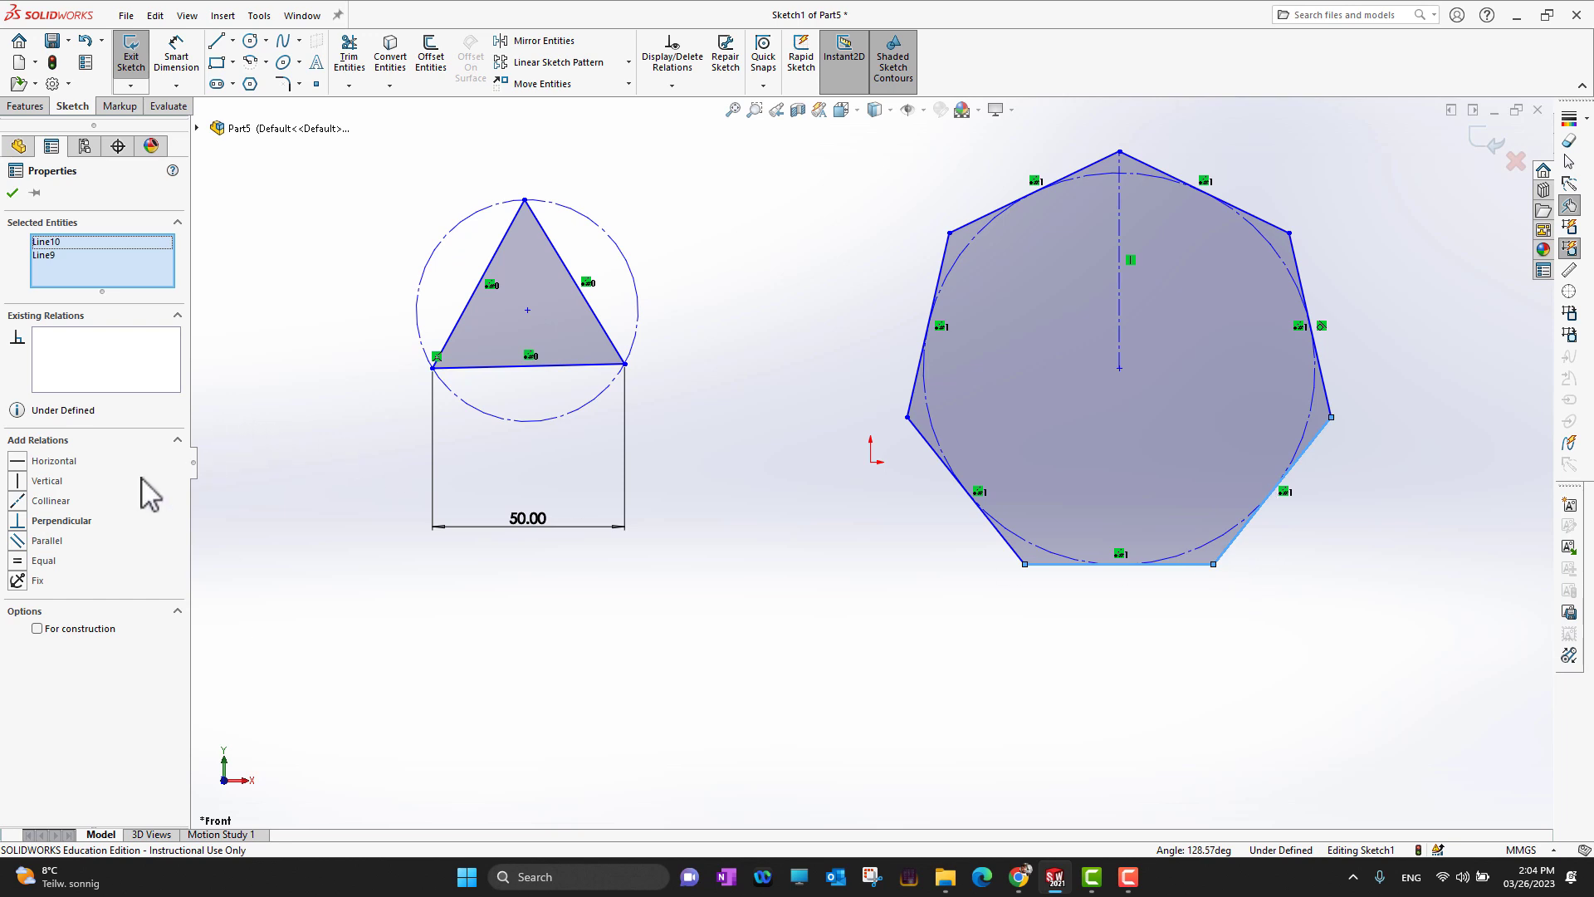
{"action": "left_click", "coordinate": [66, 635]}
{"action": "left_click", "coordinate": [1351, 726]}
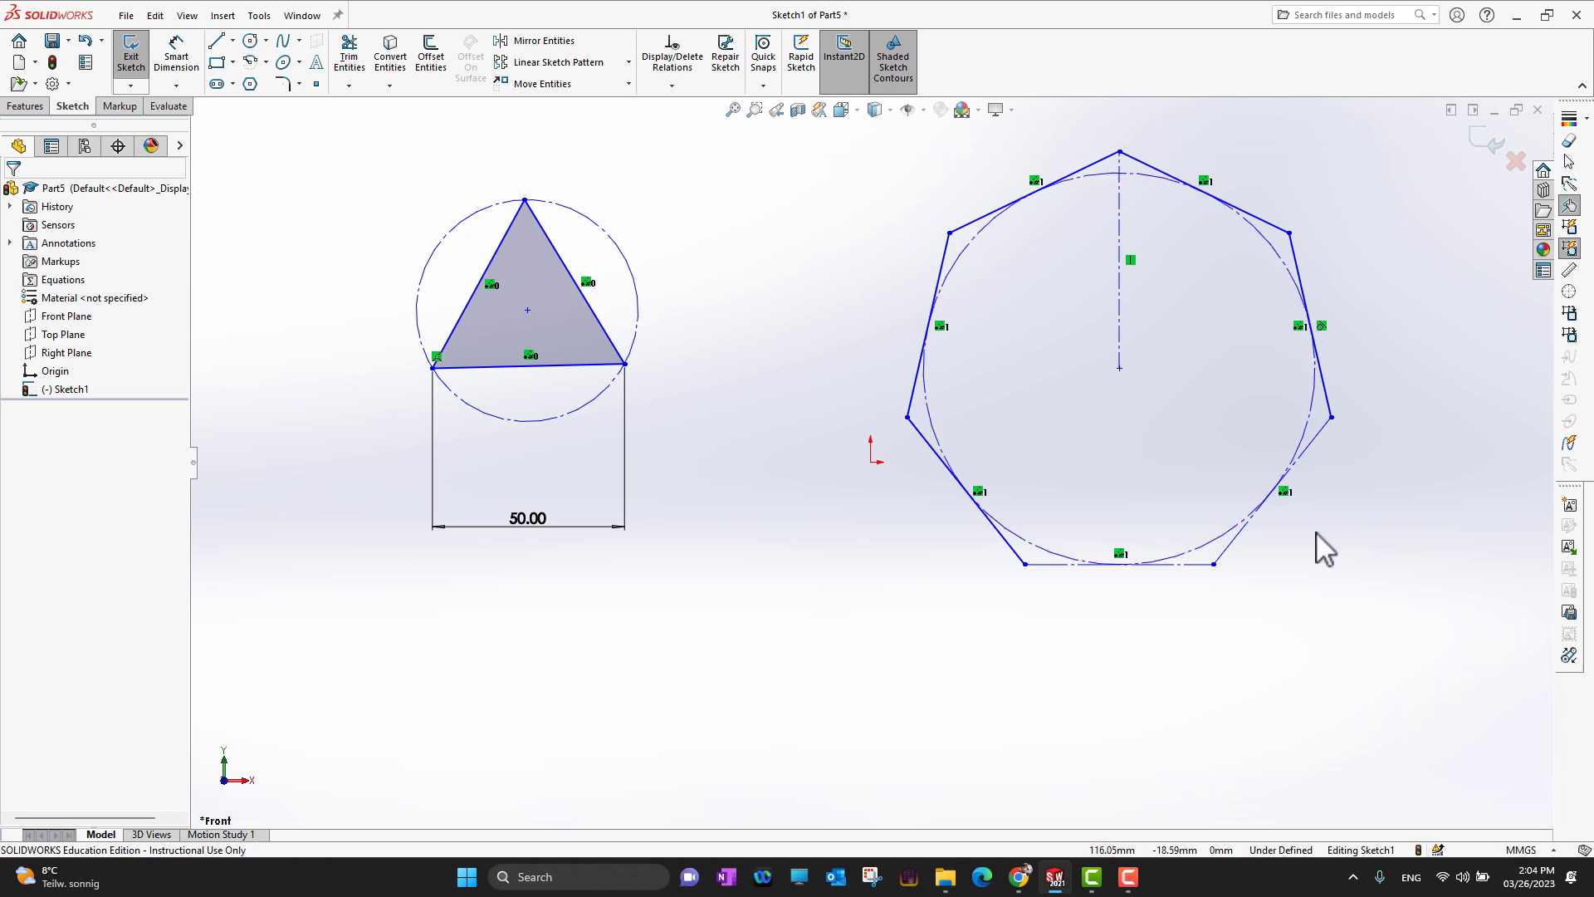
{"action": "left_click", "coordinate": [839, 536]}
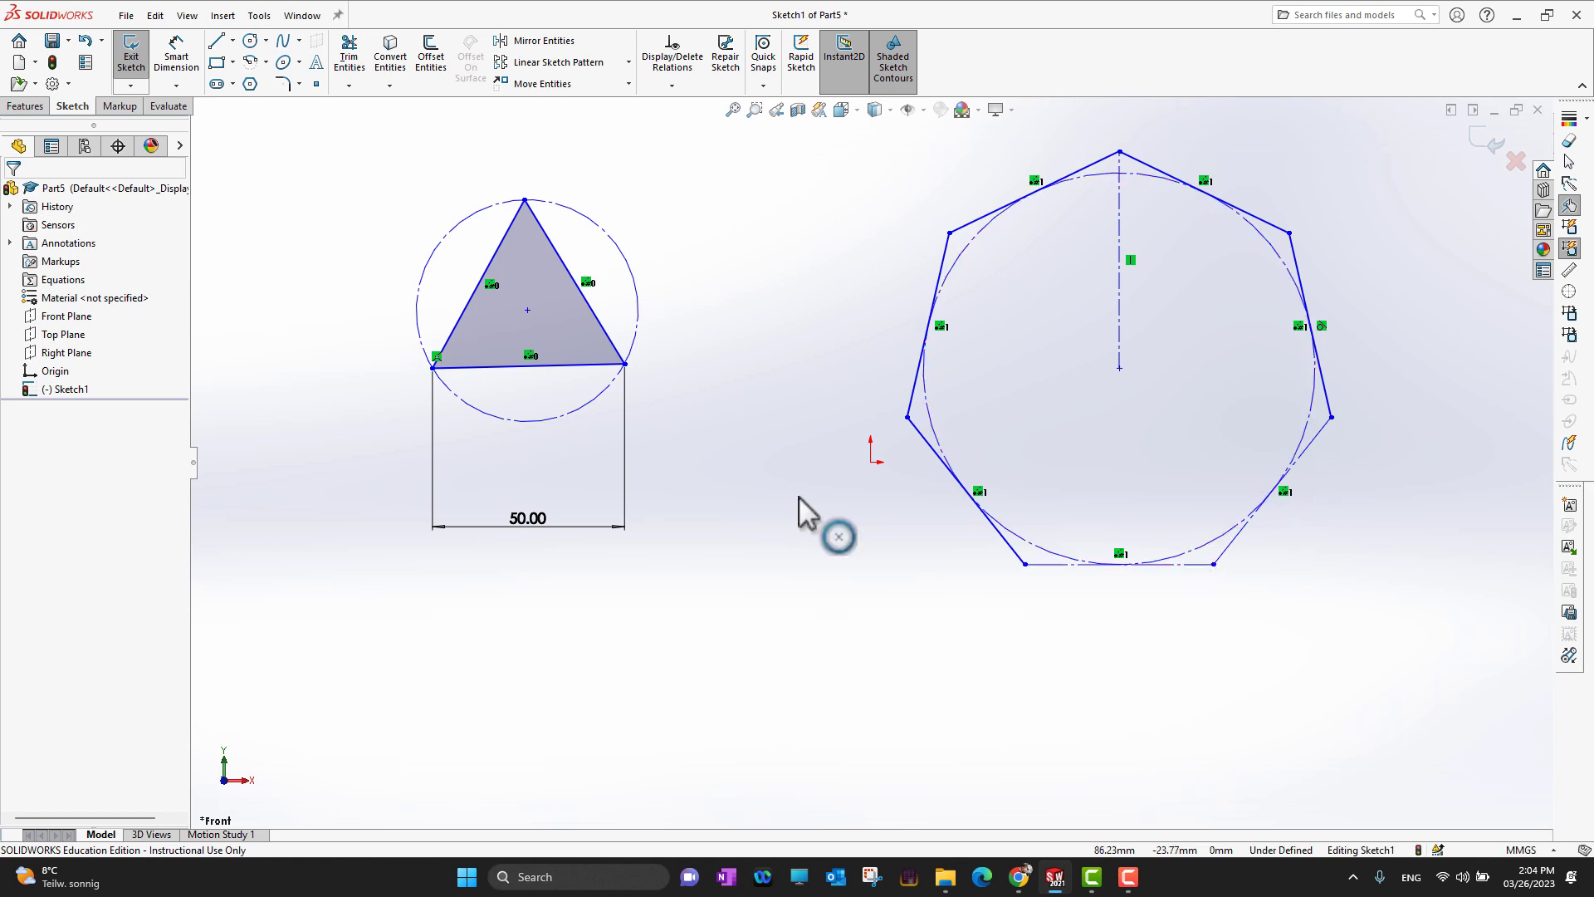
Draw two lines from the lower-left vertex down to a point, then up to the right vertex
{"action": "left_click", "coordinate": [218, 47]}
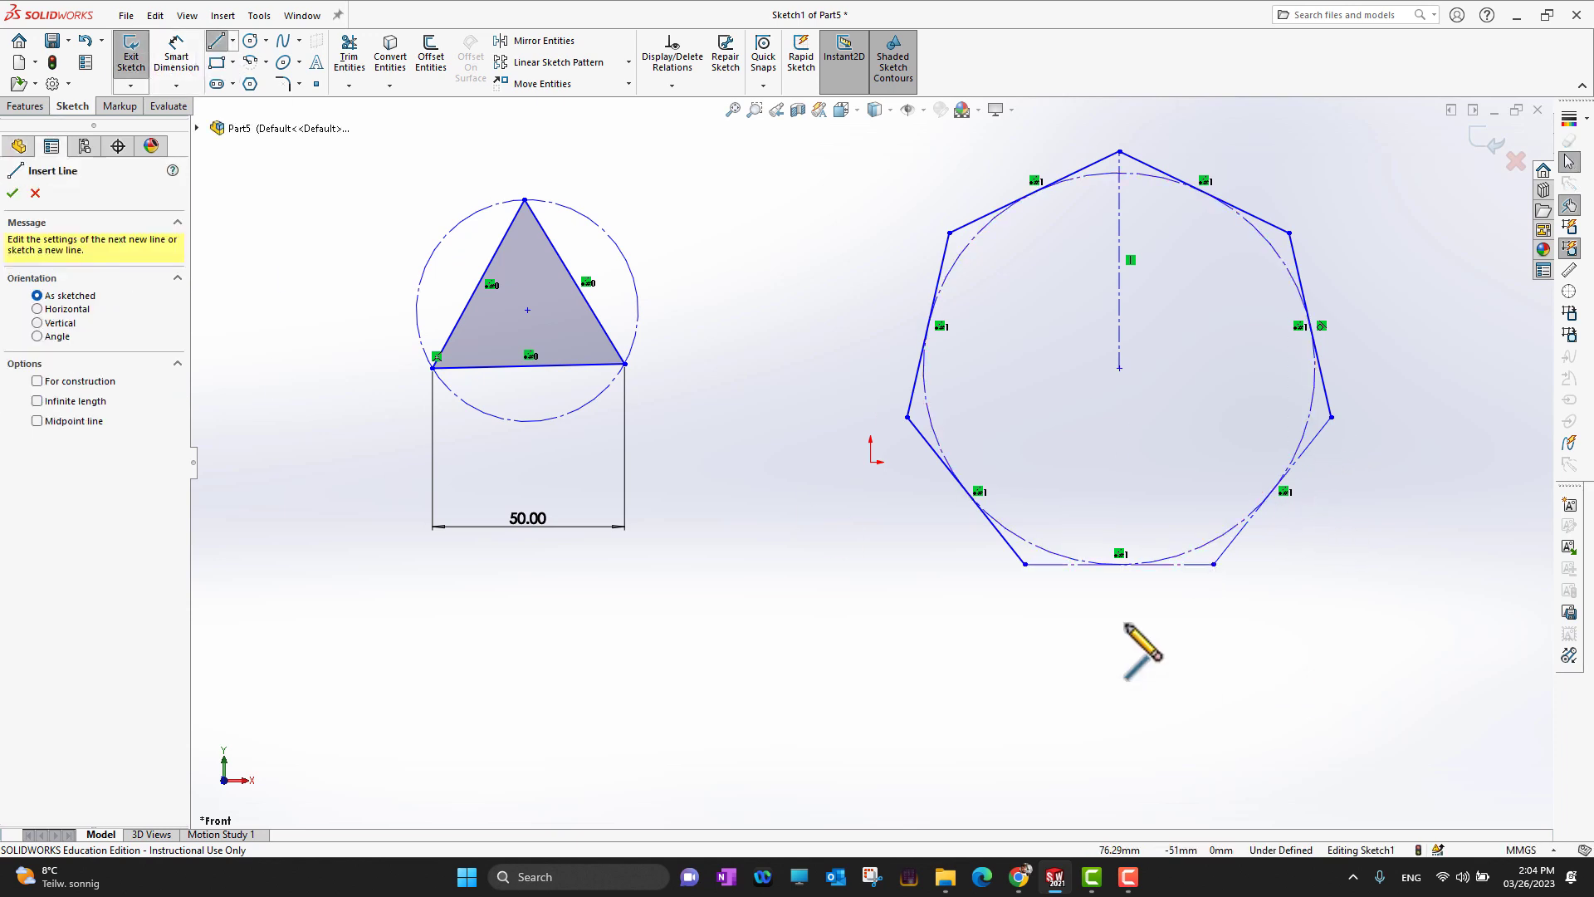
{"action": "left_click", "coordinate": [1025, 564]}
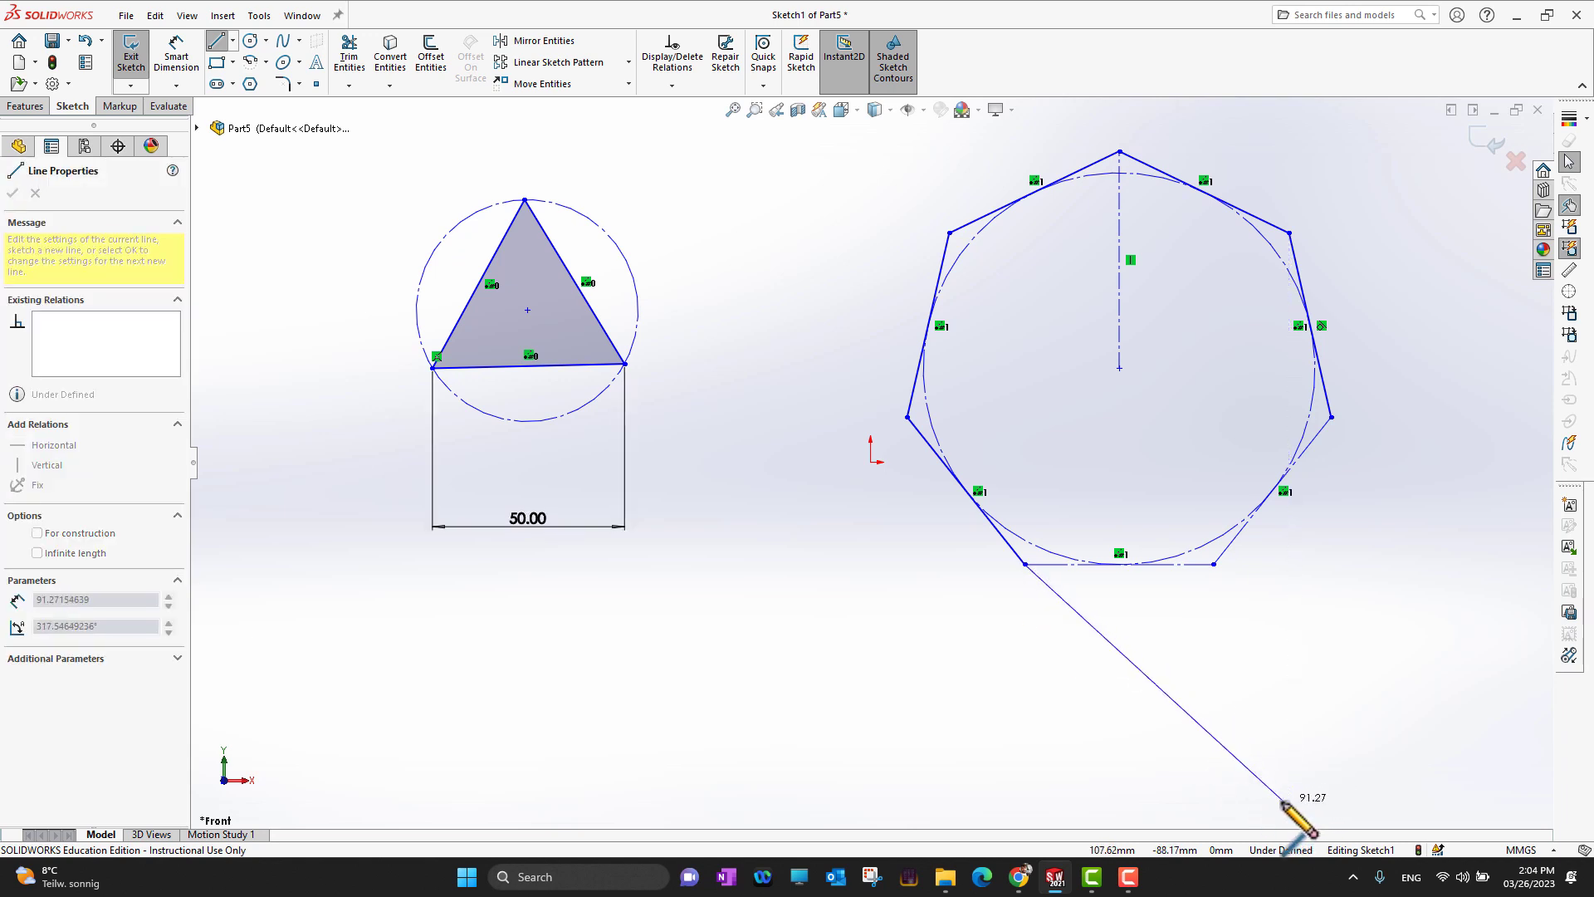
{"action": "left_click", "coordinate": [1289, 804]}
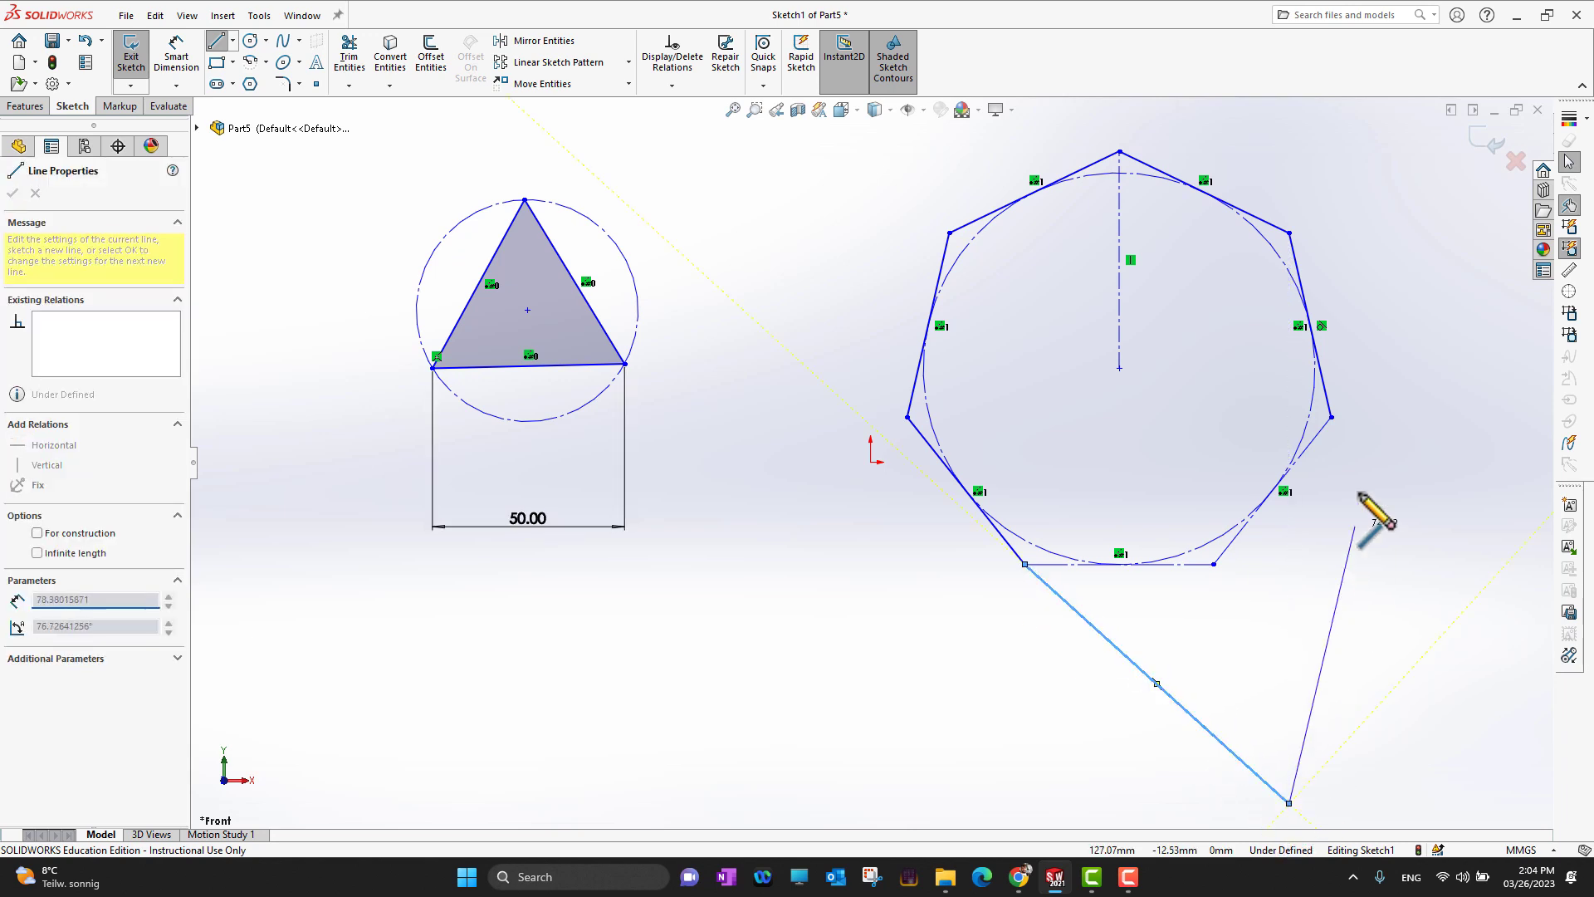
{"action": "left_click", "coordinate": [1331, 417]}
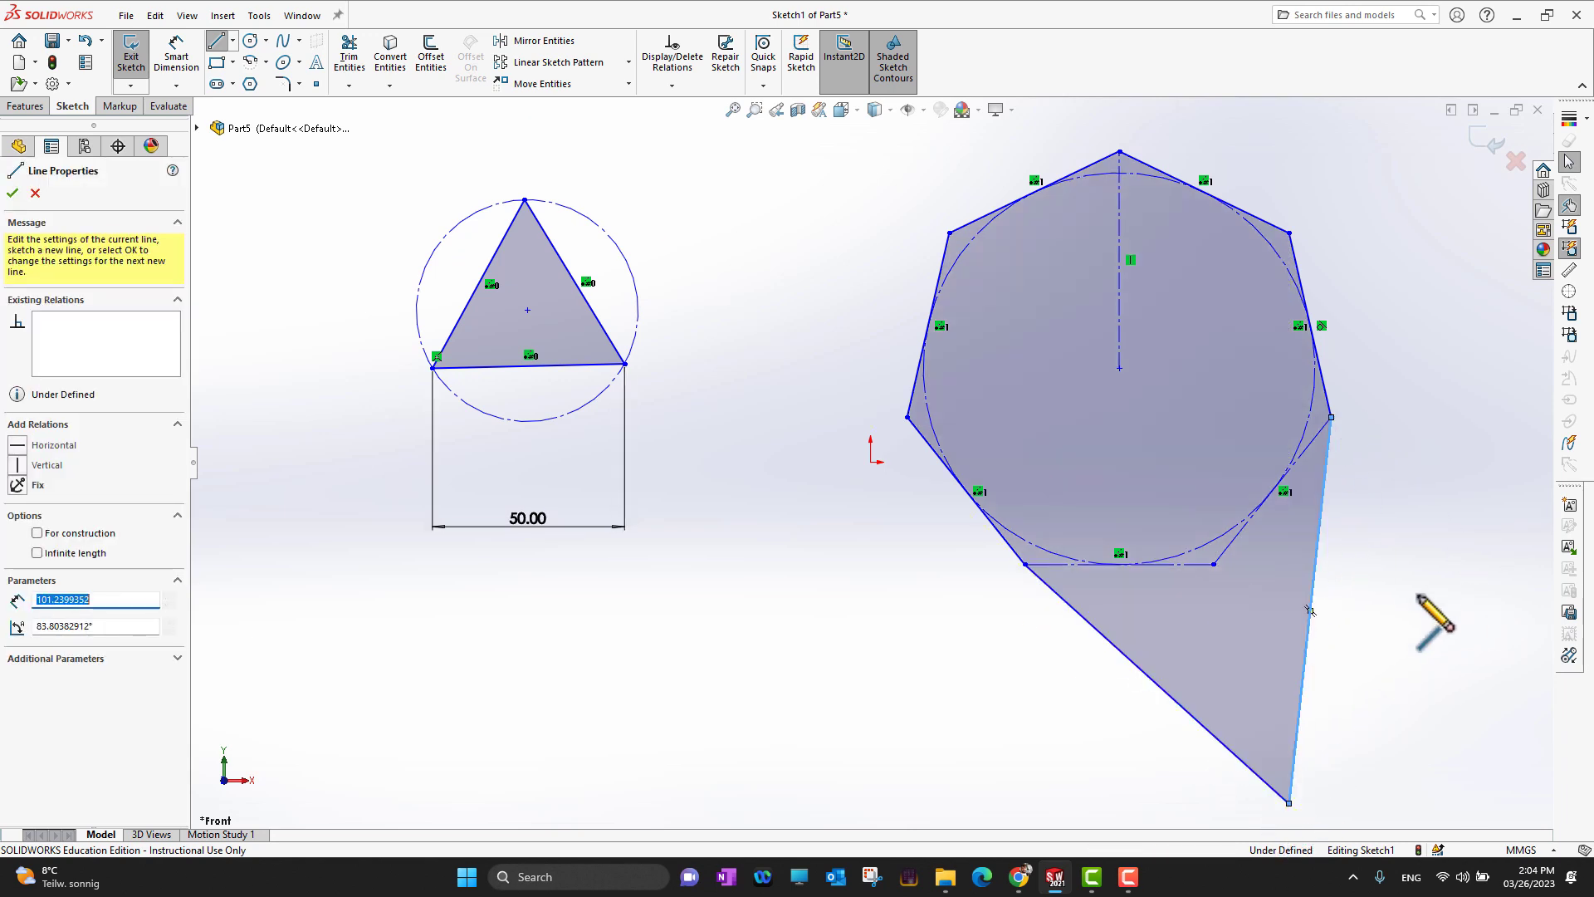
{"action": "left_click", "coordinate": [11, 194]}
{"action": "left_click", "coordinate": [12, 194]}
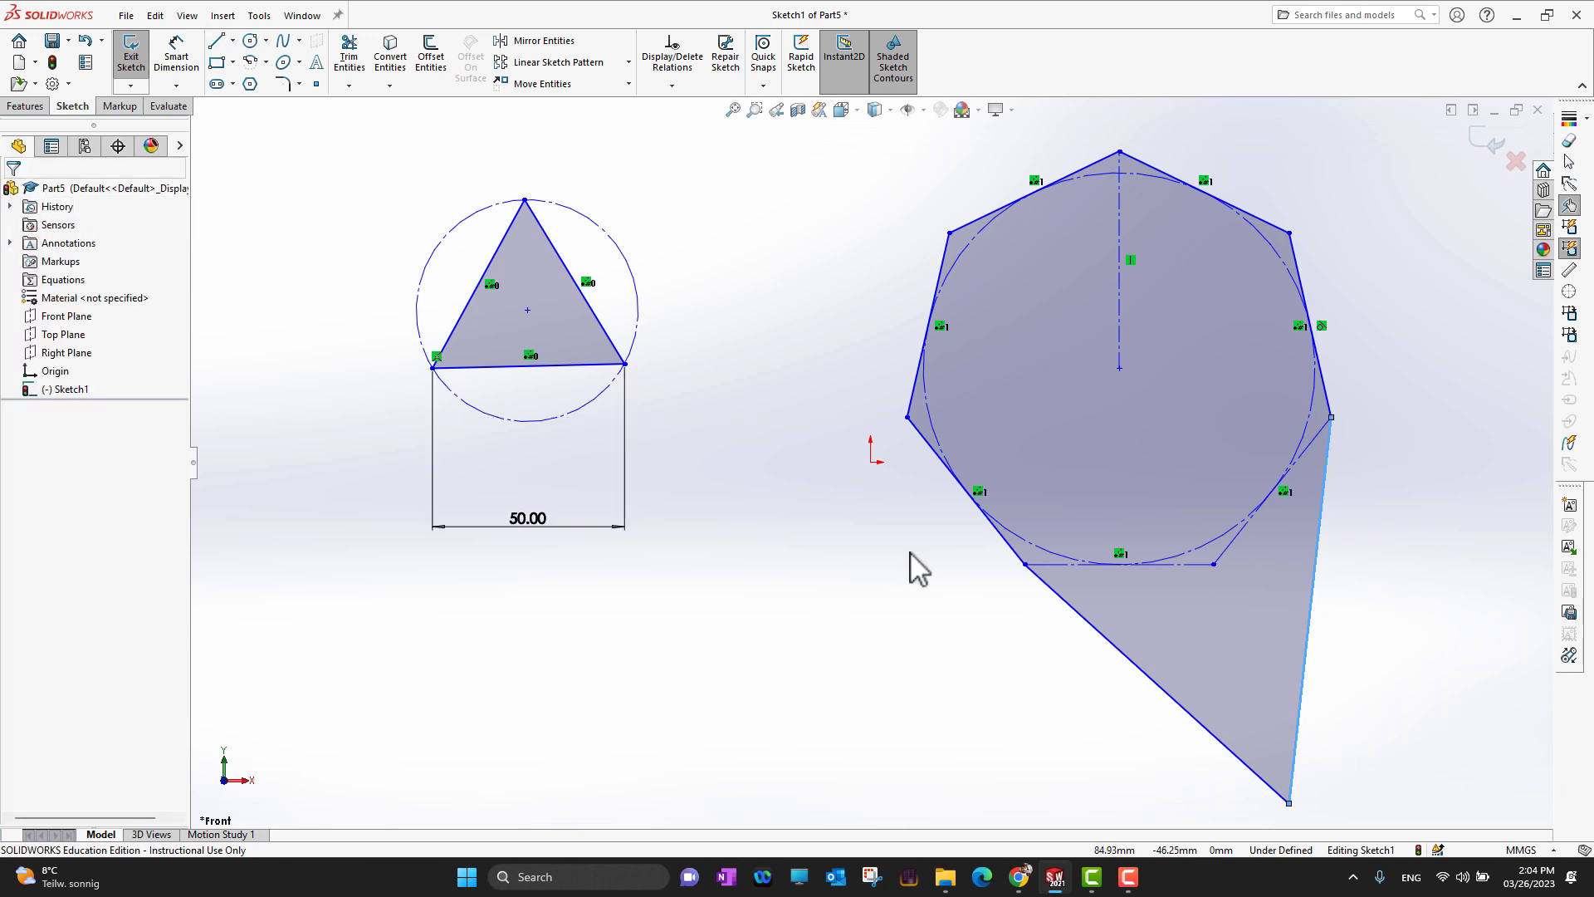
{"action": "left_click", "coordinate": [24, 106]}
Extrude both sketch profiles as Boss-Extrude1 to a 50 mm blind depth
{"action": "left_click", "coordinate": [137, 54]}
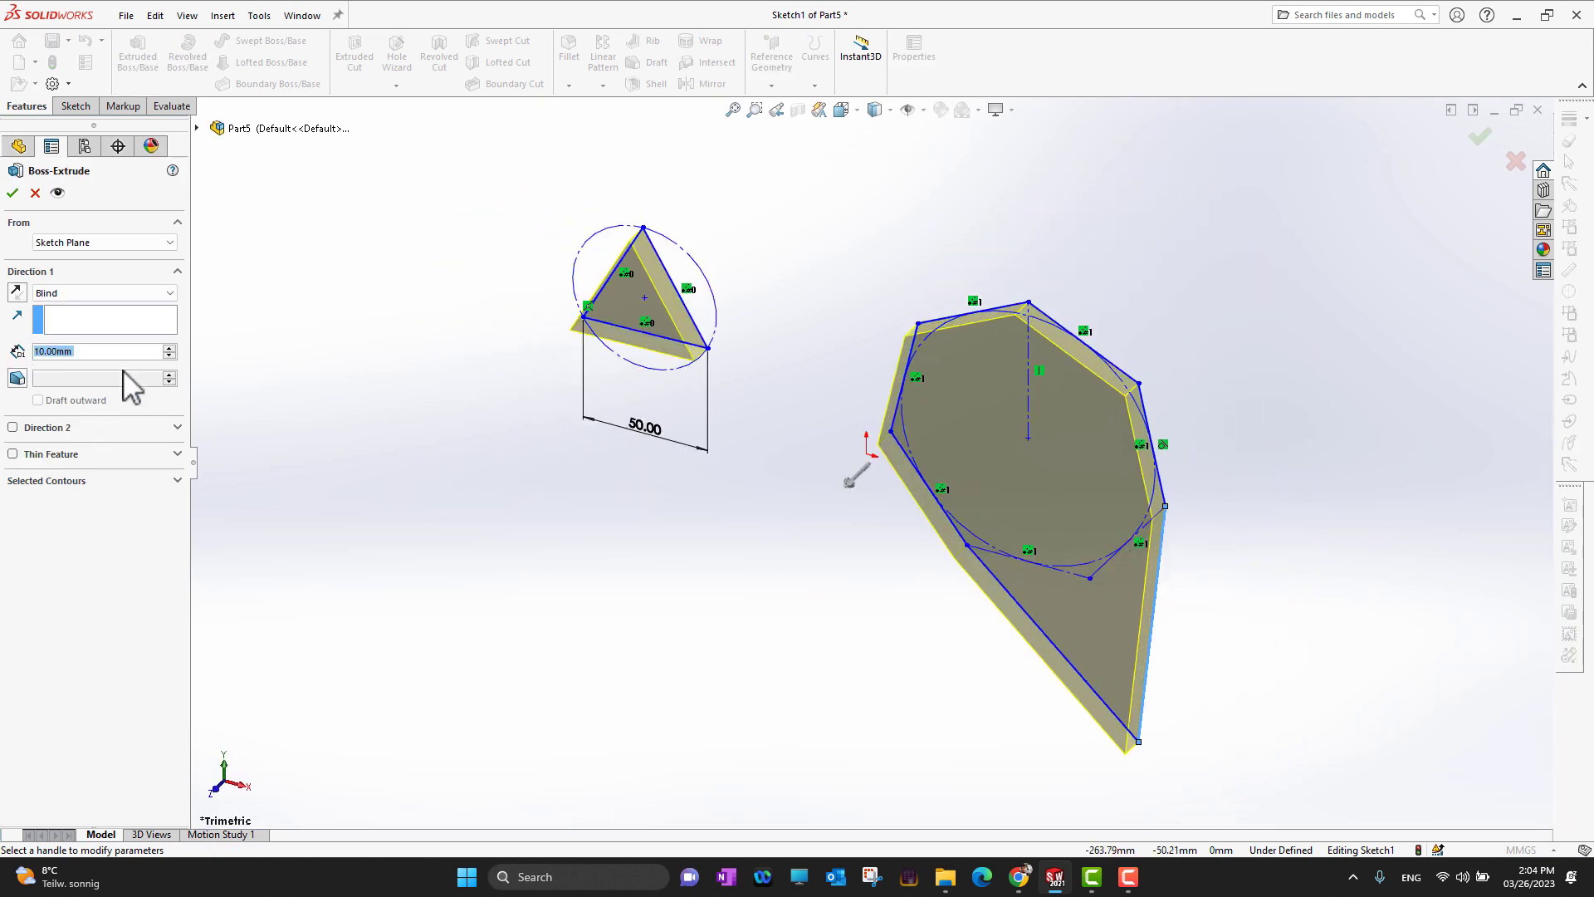
{"action": "left_click", "coordinate": [168, 347]}
{"action": "left_click", "coordinate": [169, 348]}
{"action": "left_click", "coordinate": [169, 348]}
{"action": "left_click", "coordinate": [169, 348]}
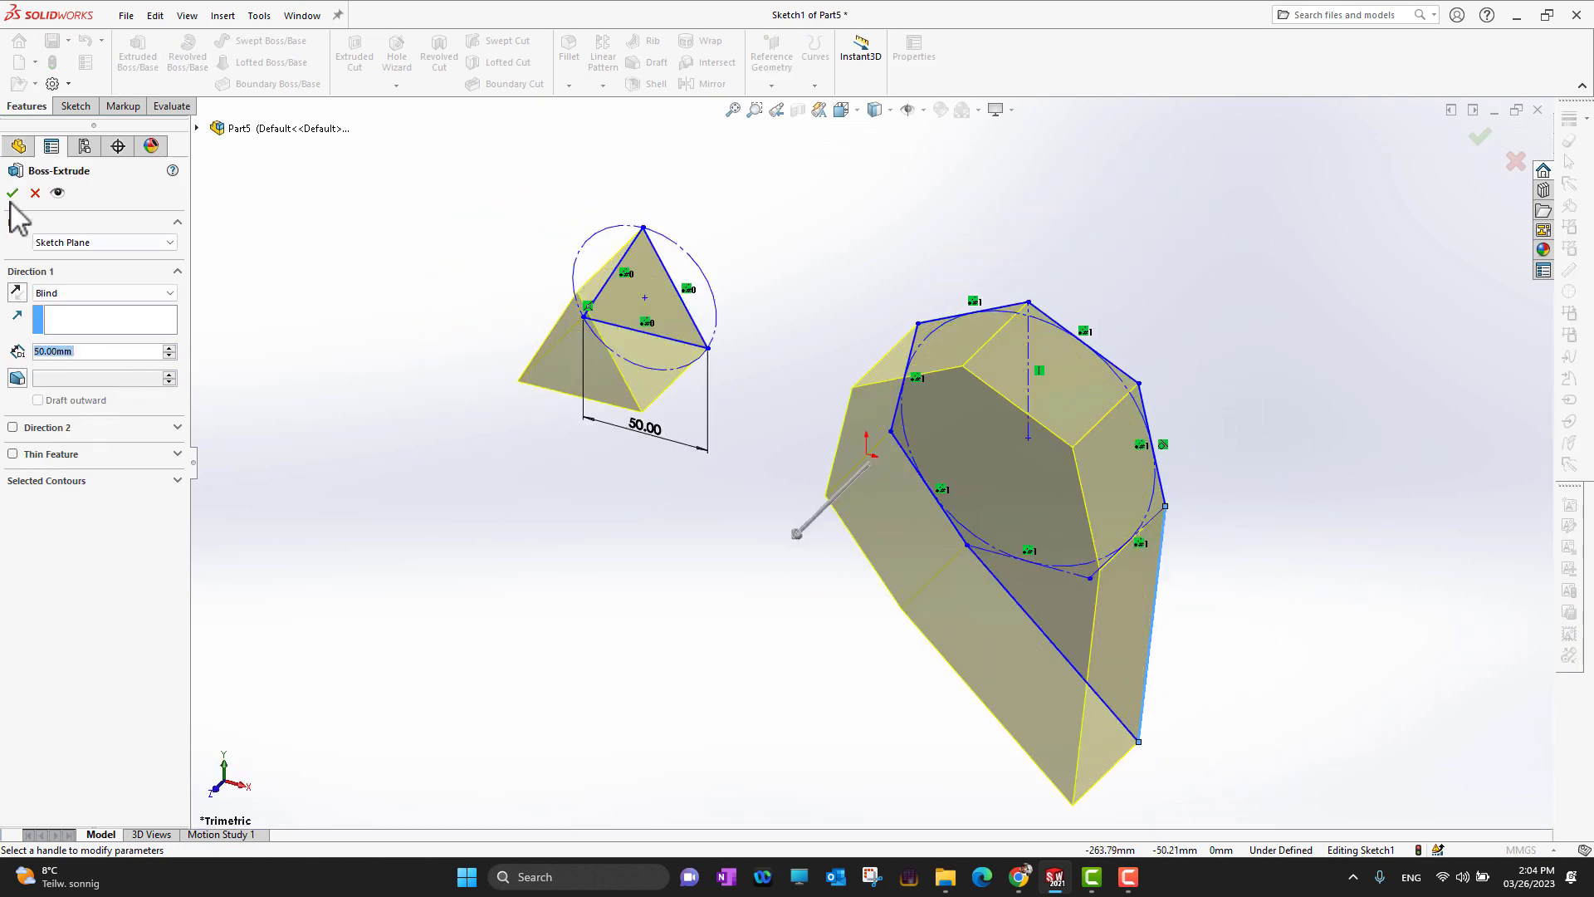
{"action": "left_click", "coordinate": [13, 193]}
{"action": "middle_click_drag", "start_coordinate": [1362, 675], "coordinate": [1312, 598]}
{"action": "scroll", "coordinate": [1245, 606], "scroll_direction": "down", "scroll_amount": 4}
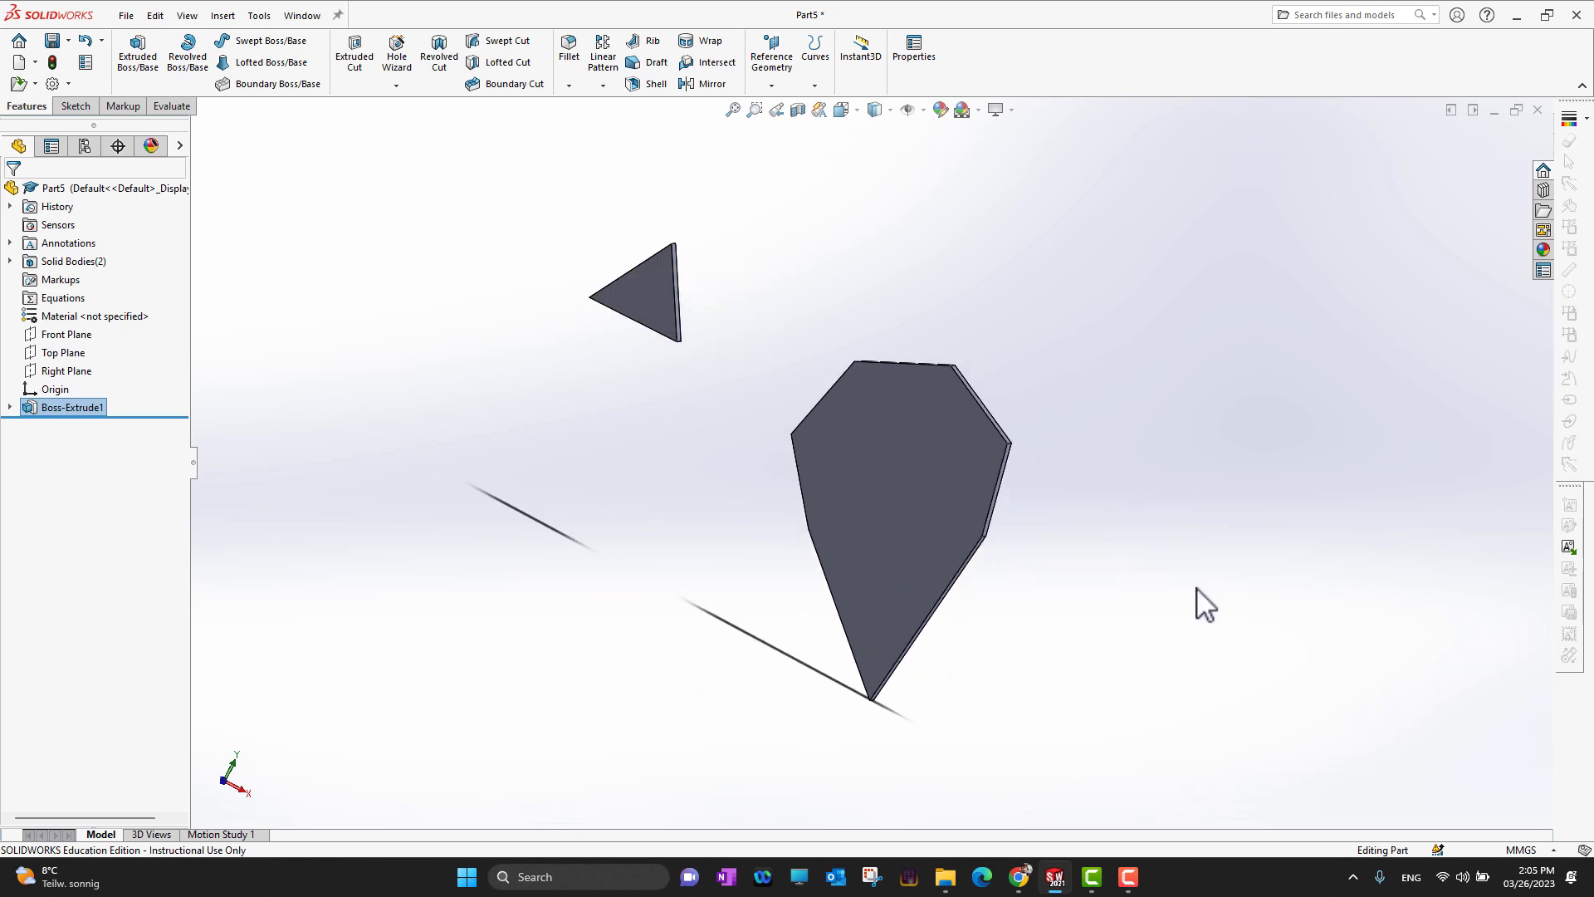
{"action": "middle_click_drag", "start_coordinate": [859, 545], "coordinate": [950, 576]}
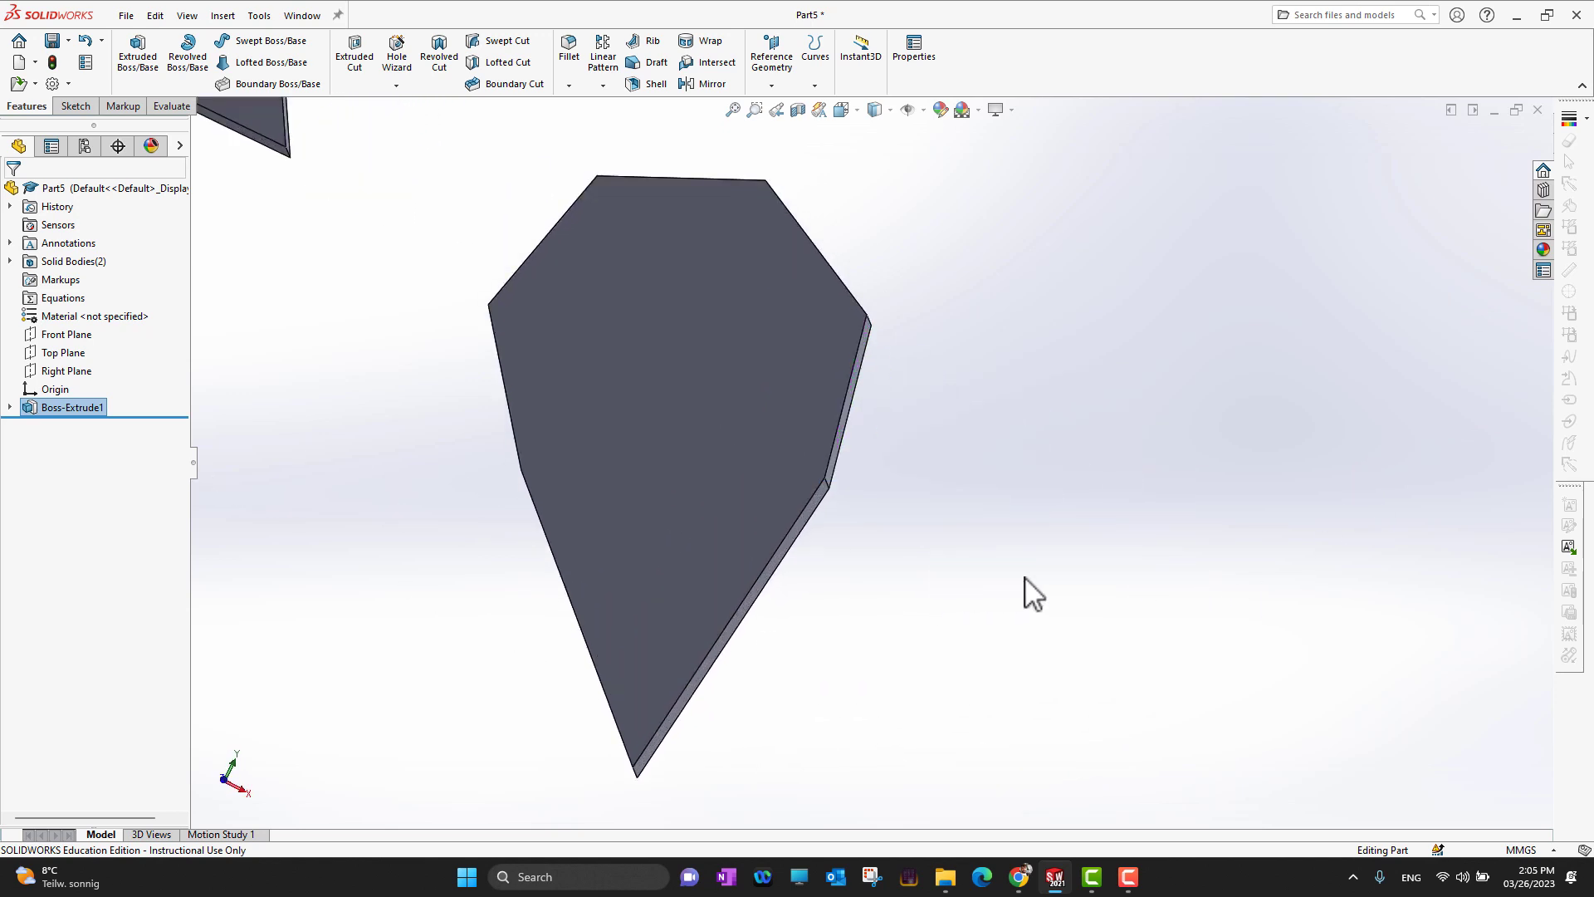
{"action": "middle_click_drag", "start_coordinate": [1024, 578], "coordinate": [862, 428]}
{"action": "key", "text": "f"}
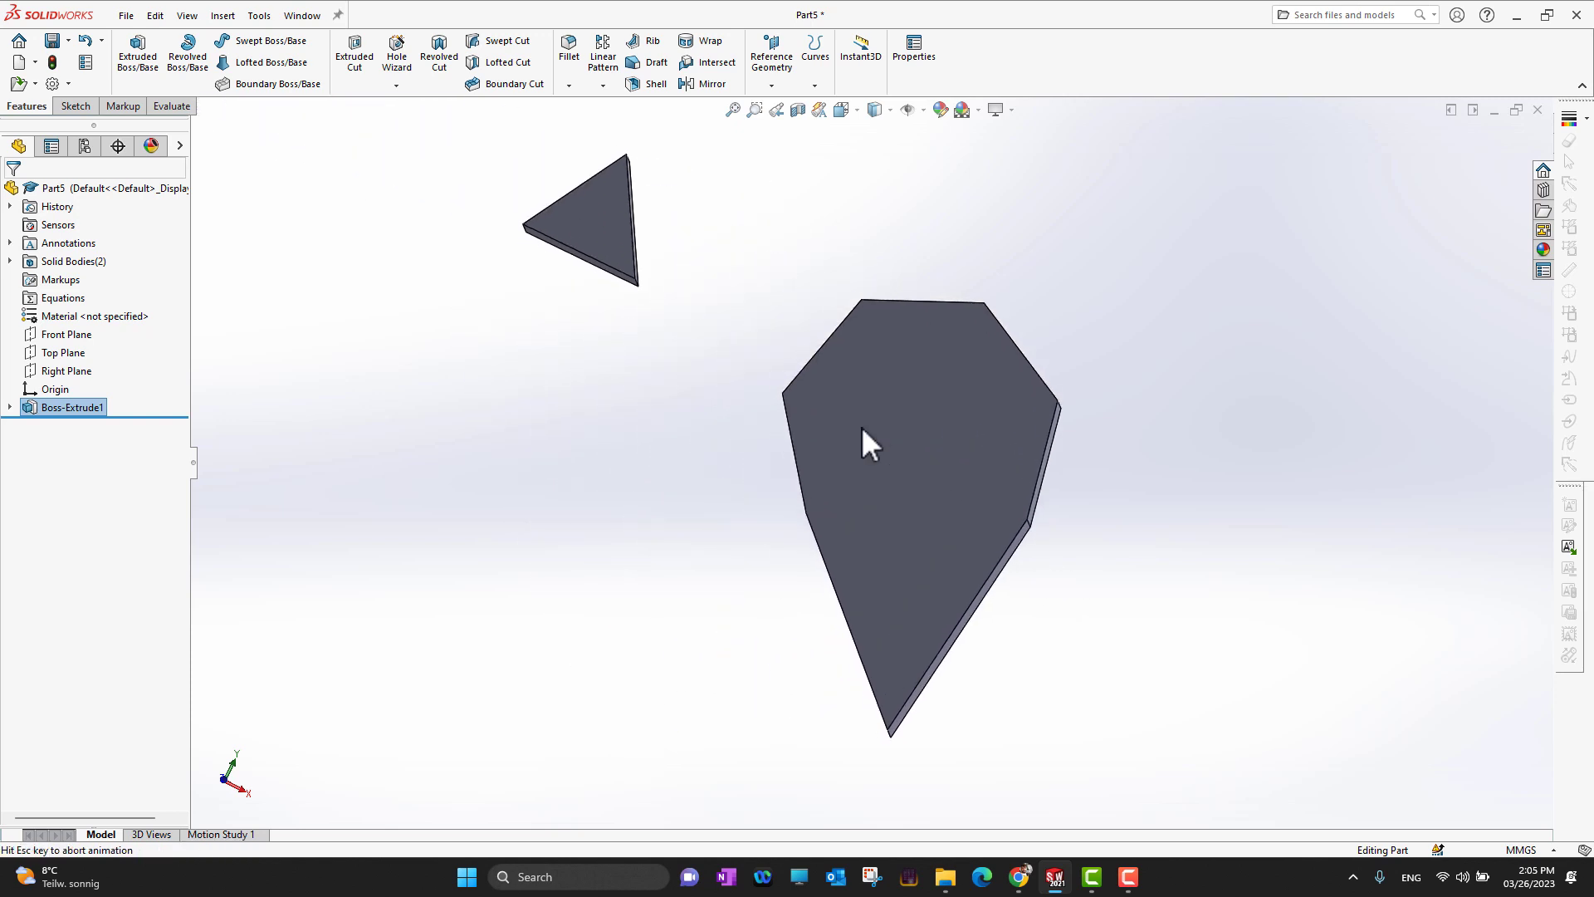